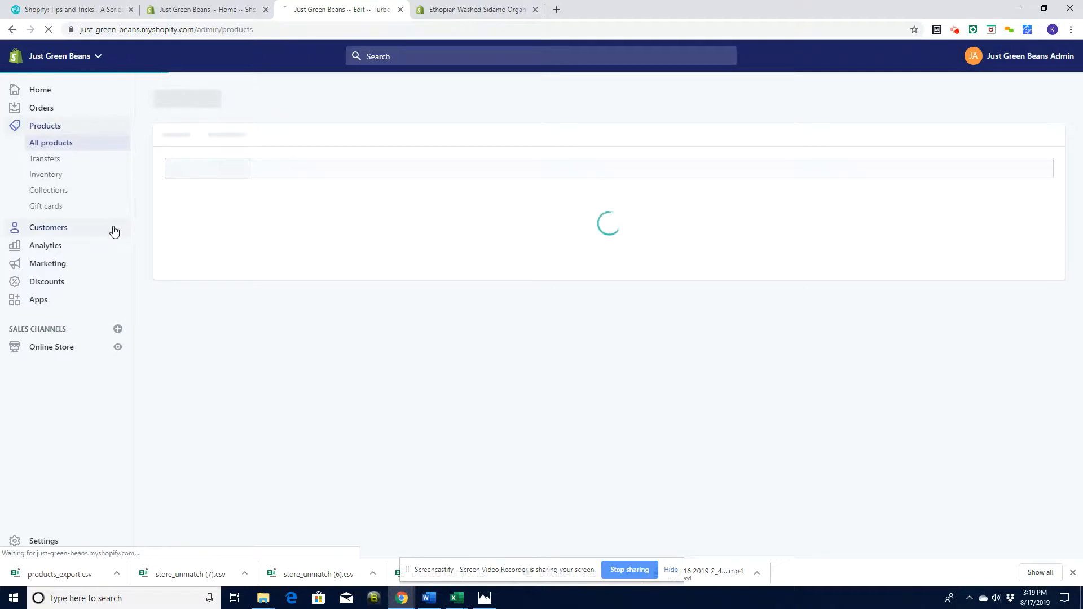
Open the coffee sample data2 product and view its storefront page down to the shipping rates table.
click(95, 143)
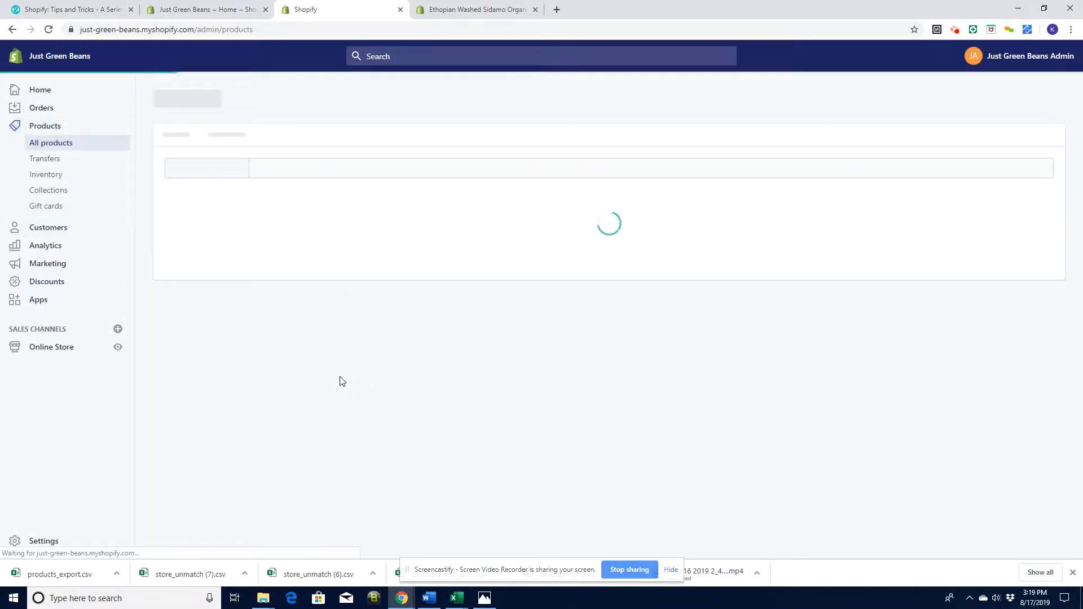
click(279, 263)
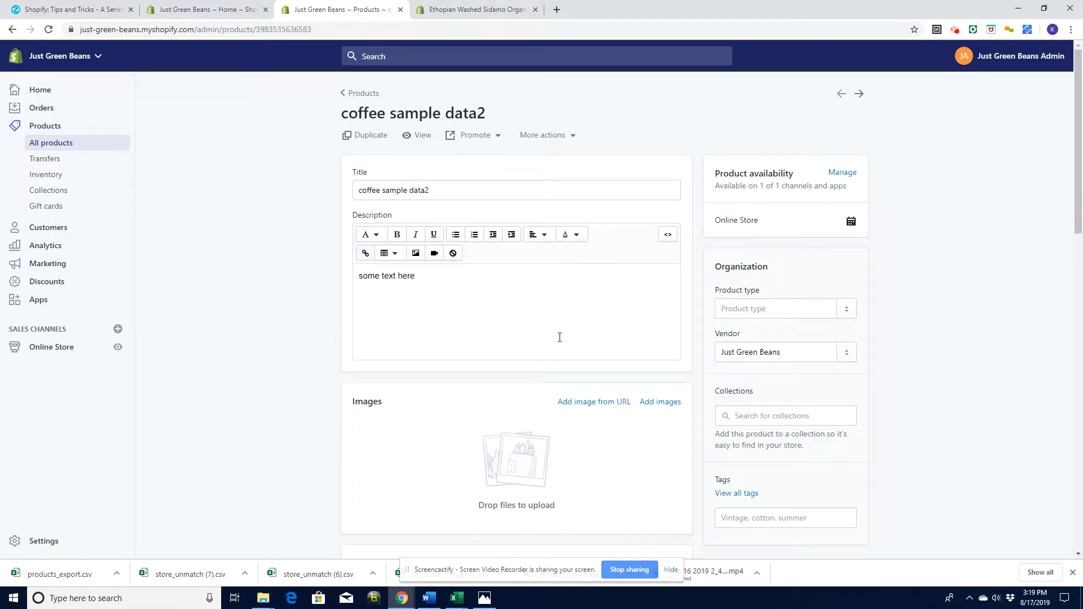
click(420, 136)
drag(1078, 217, 1081, 308)
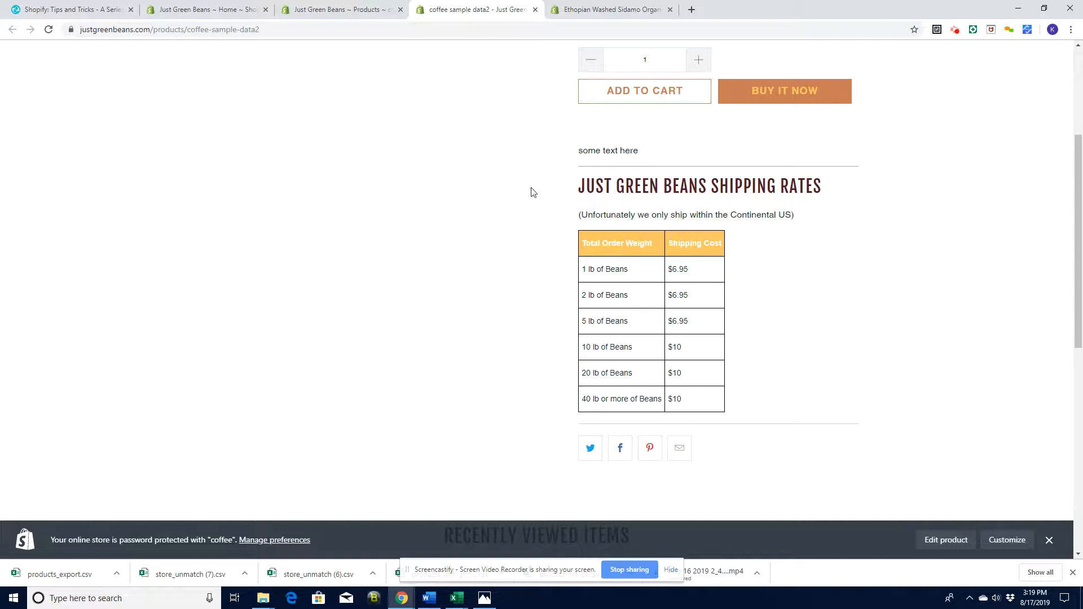
Check the theme template setting of coffee sample data2, and look at the Ethopian Washed Sidamo storefront page.
key(ctrl+shift+Tab)
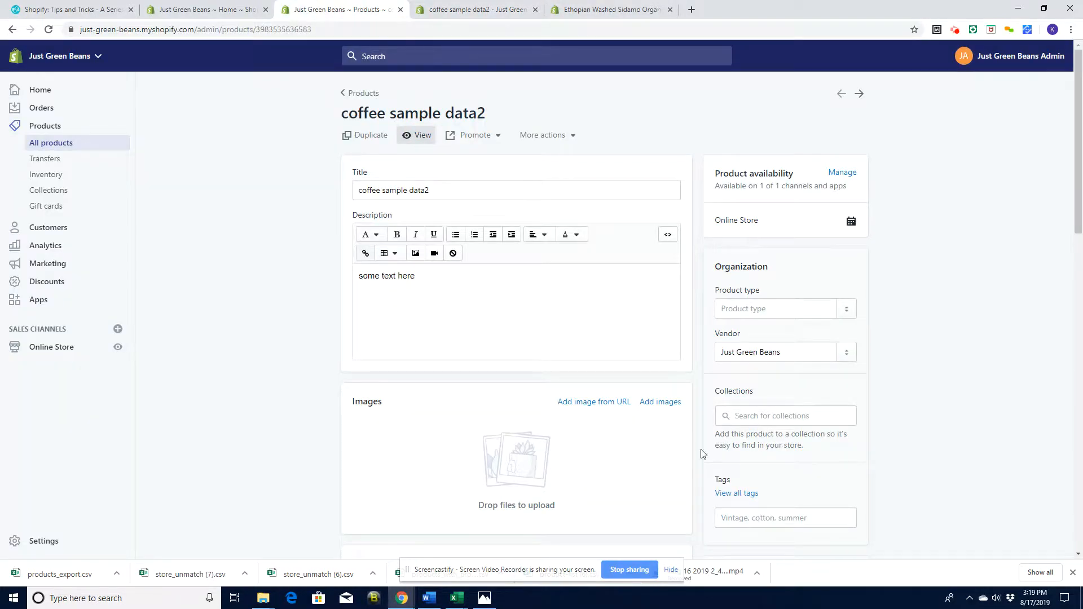
drag(1078, 164, 1078, 222)
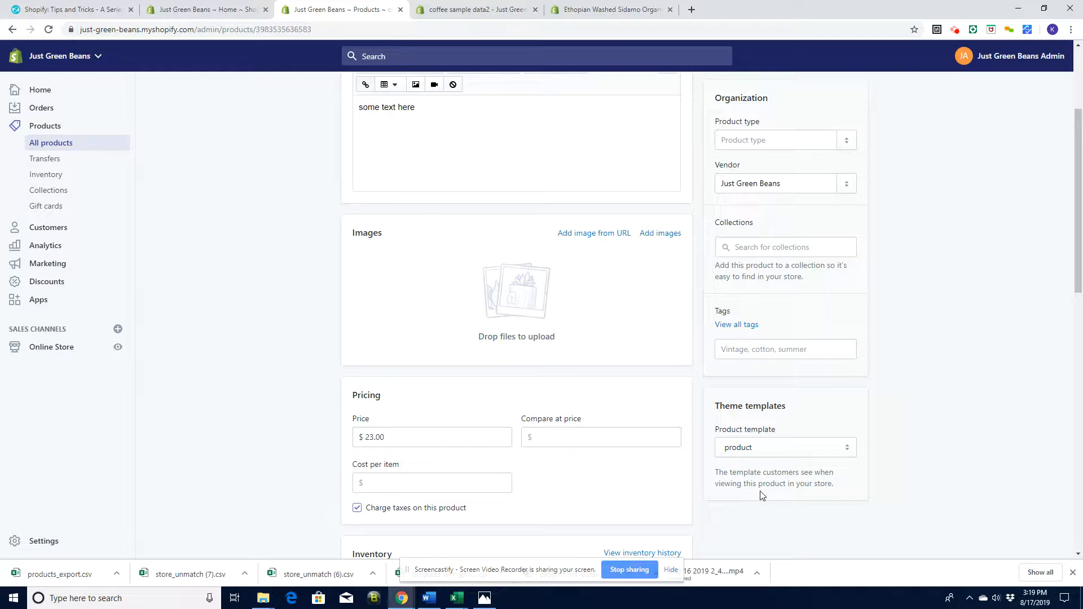
click(216, 13)
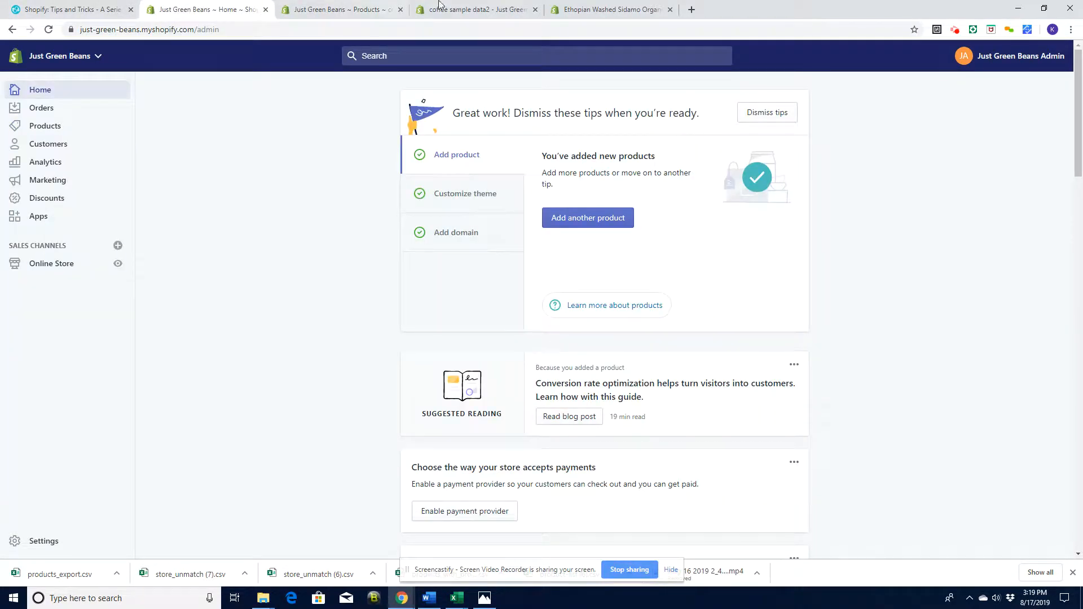
click(496, 10)
click(578, 10)
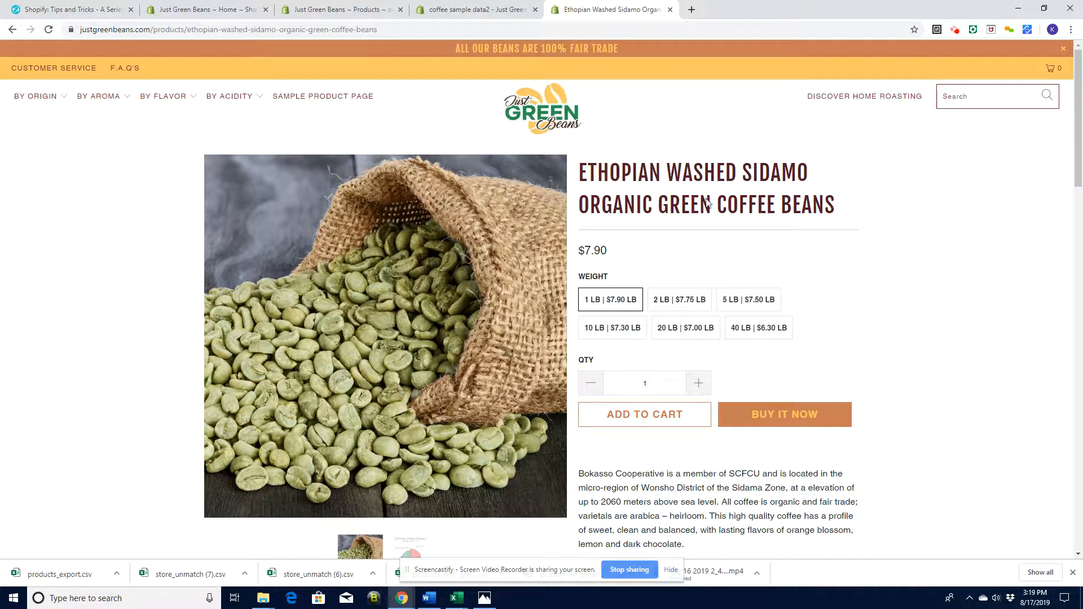
Import the products from mugs.csv without replacing existing ones, and refresh the product list.
click(338, 9)
click(54, 126)
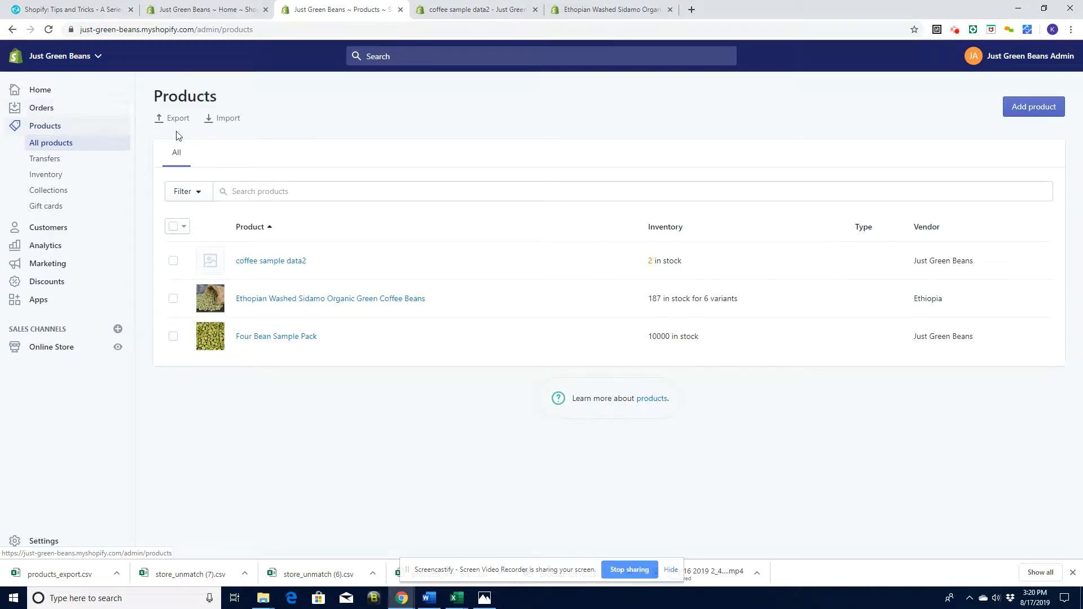
click(228, 118)
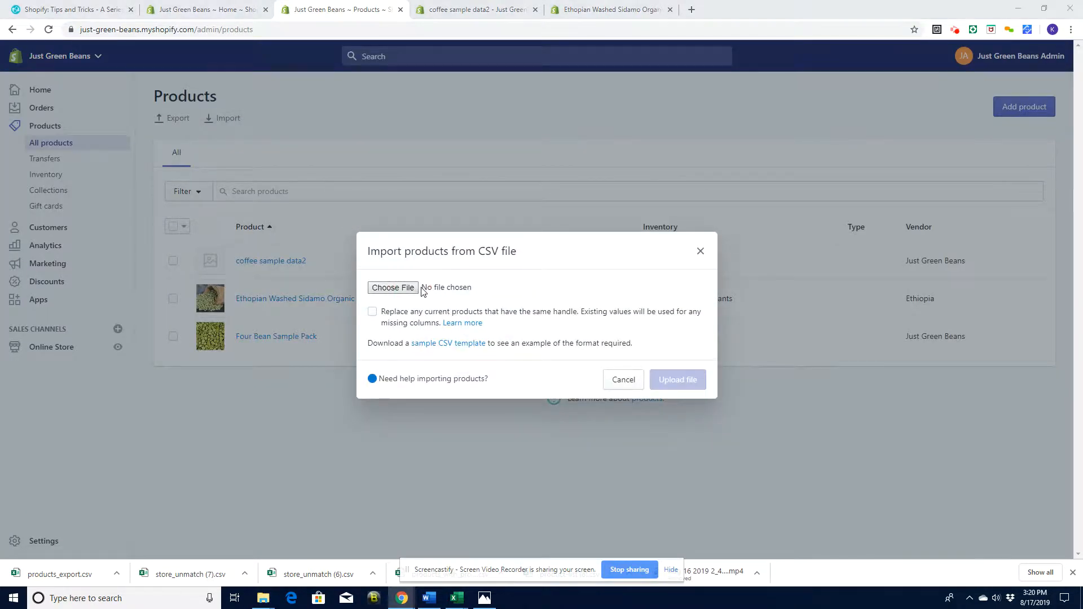
click(394, 288)
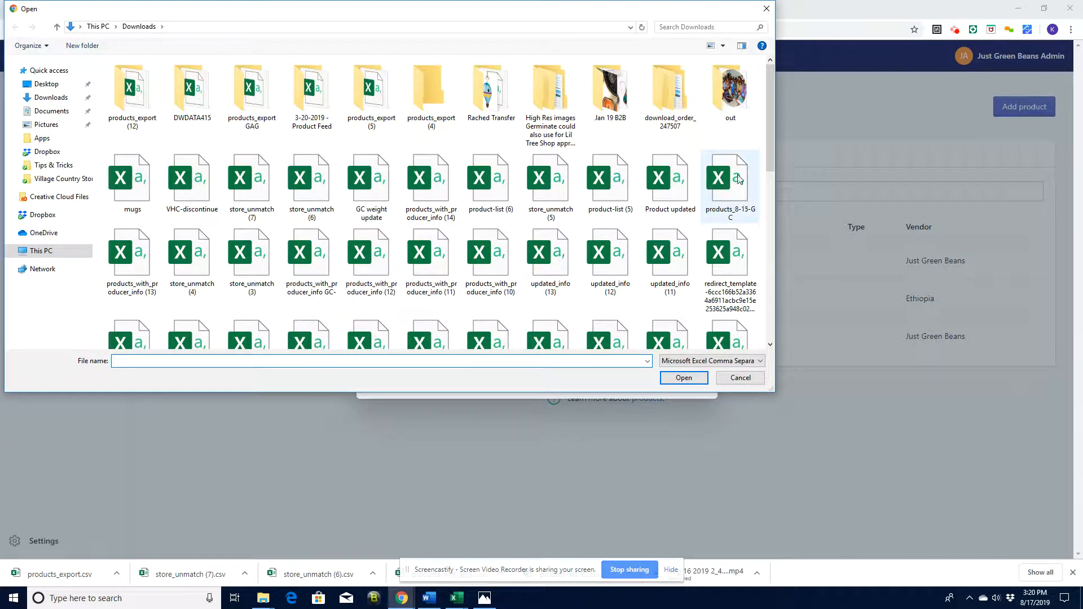
double_click(135, 179)
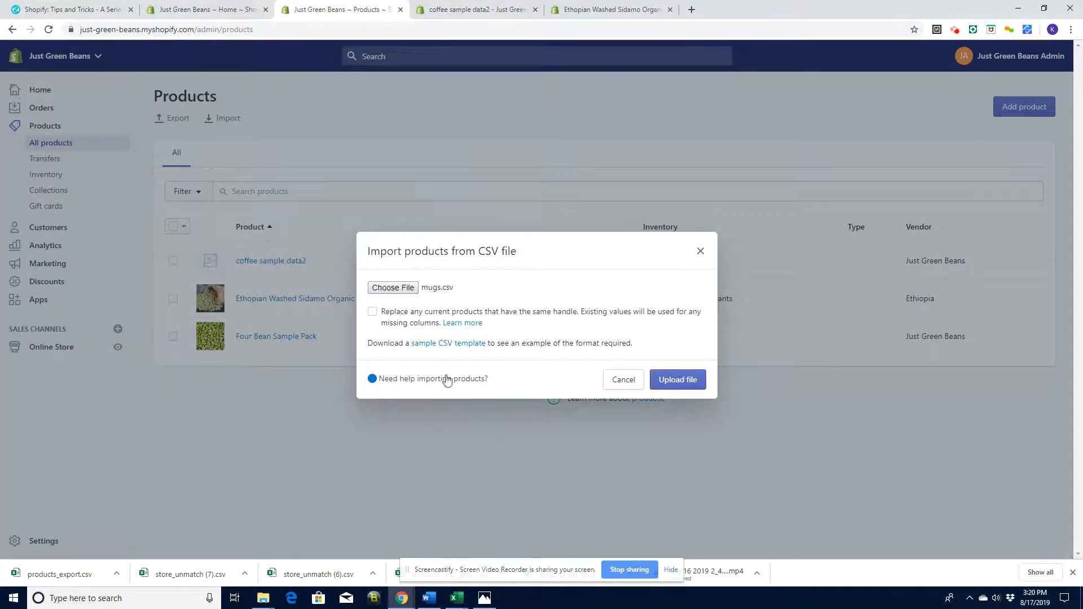
click(682, 380)
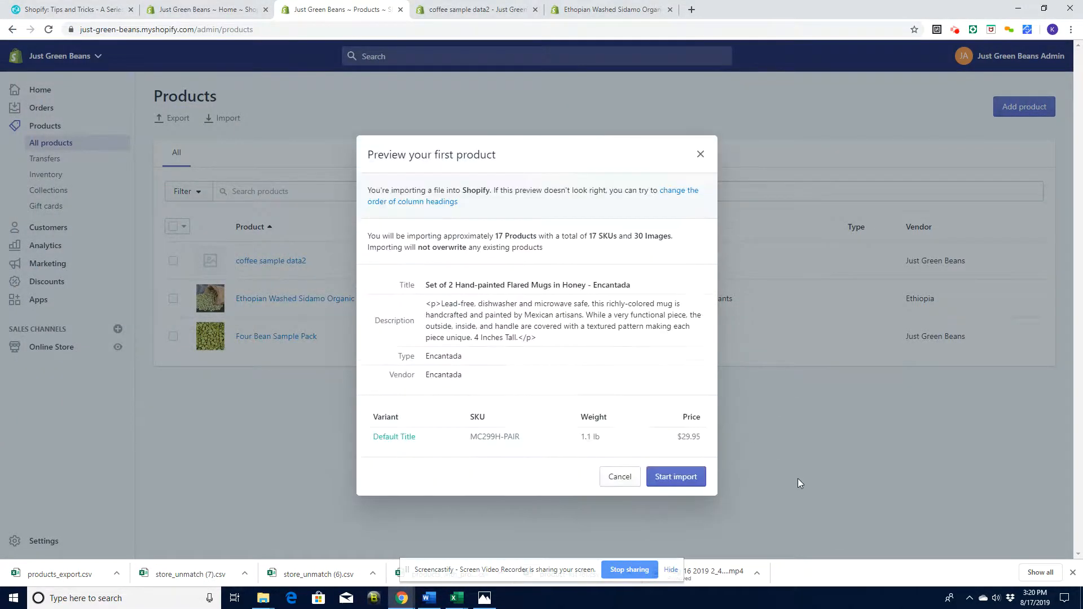
click(685, 478)
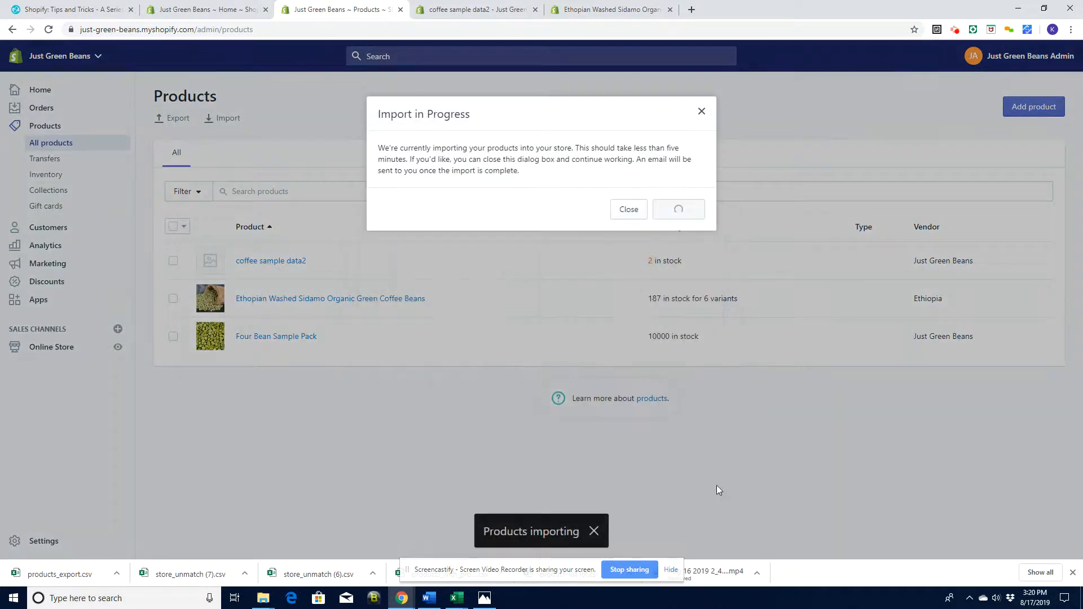
click(614, 210)
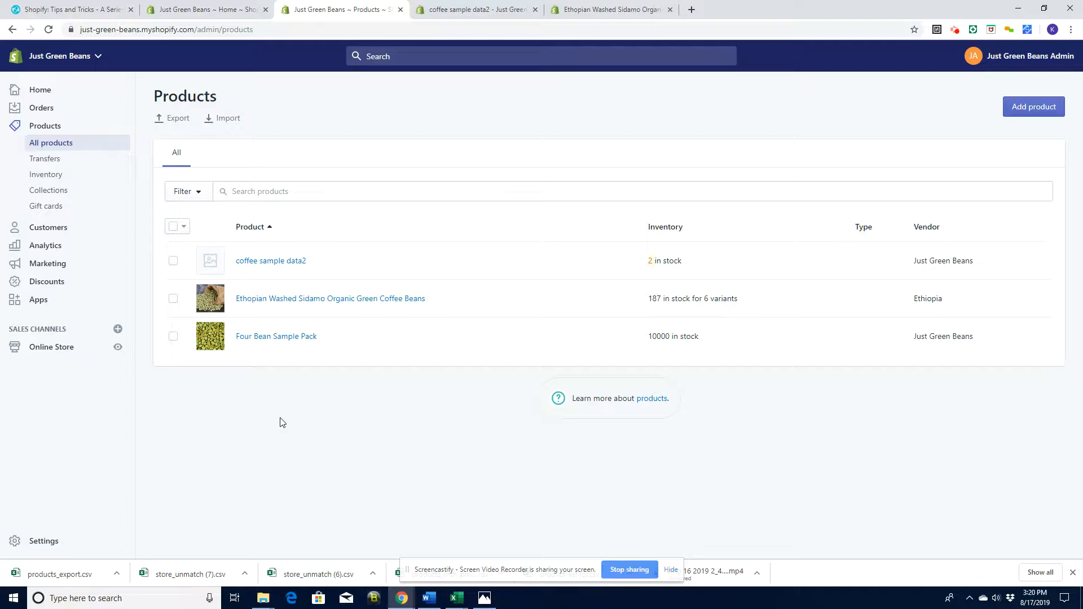
key(F5)
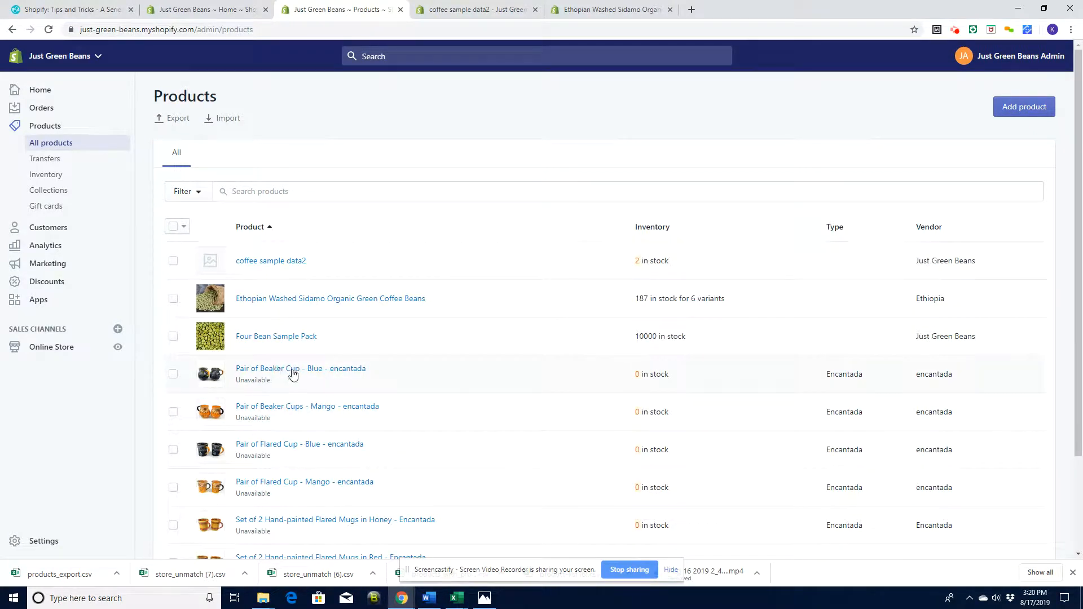
Open the in-stock Pair of Beaker Cups - Mango - Encantada product and view it in the online store.
click(292, 374)
click(11, 29)
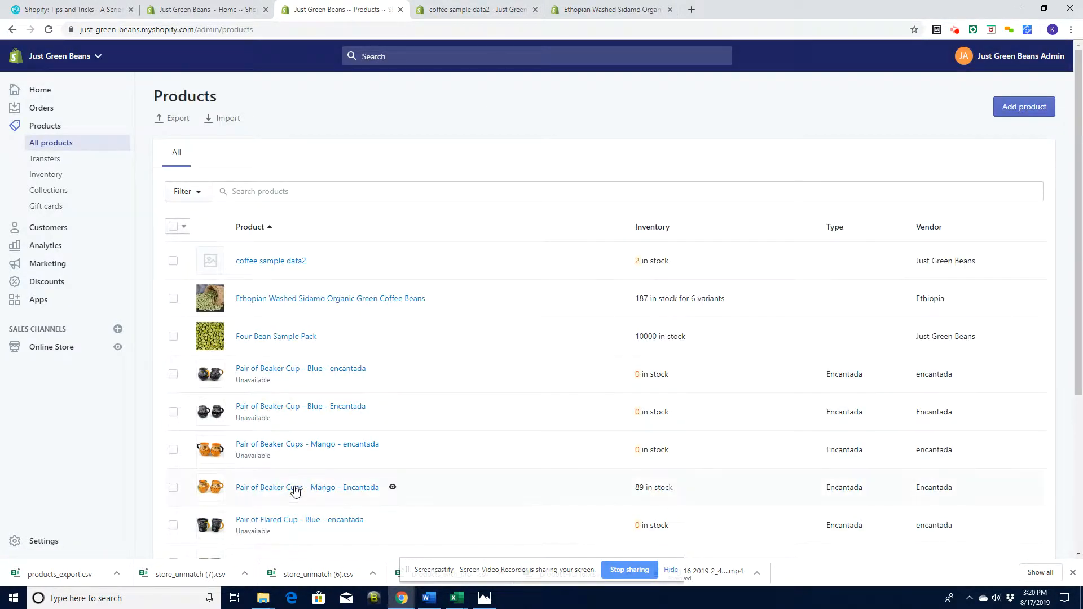
click(294, 488)
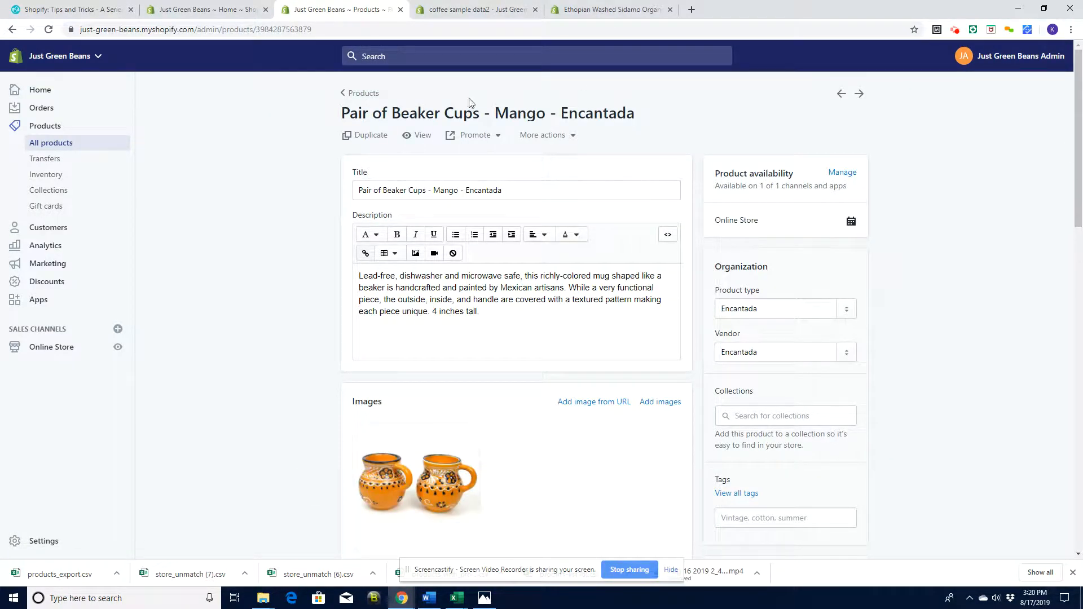
click(420, 135)
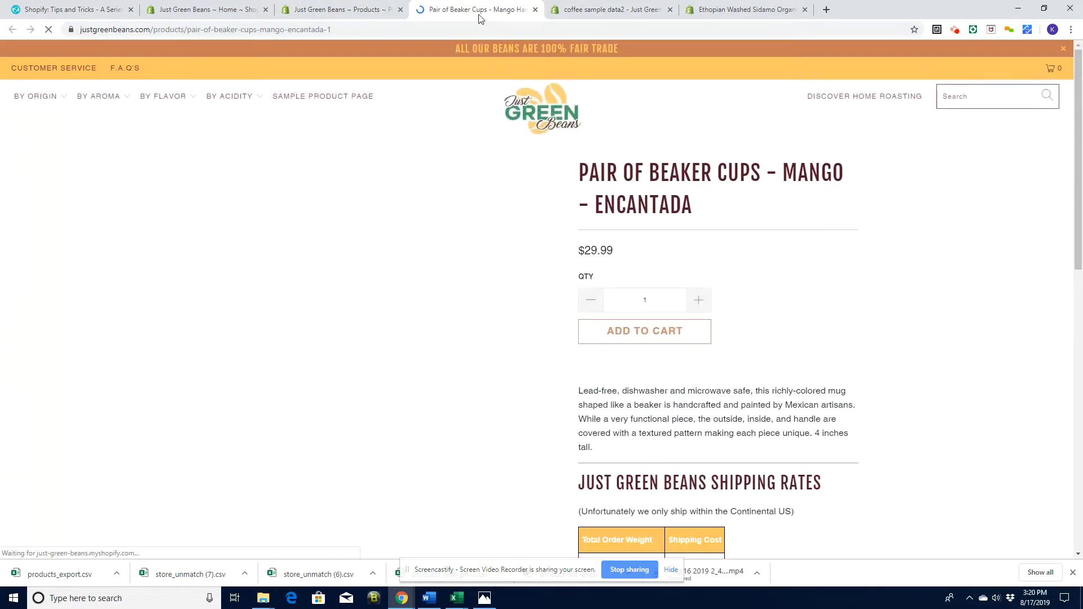
Examine the description and shipping rates table on the mango beaker cups' storefront page.
drag(1080, 221, 1082, 321)
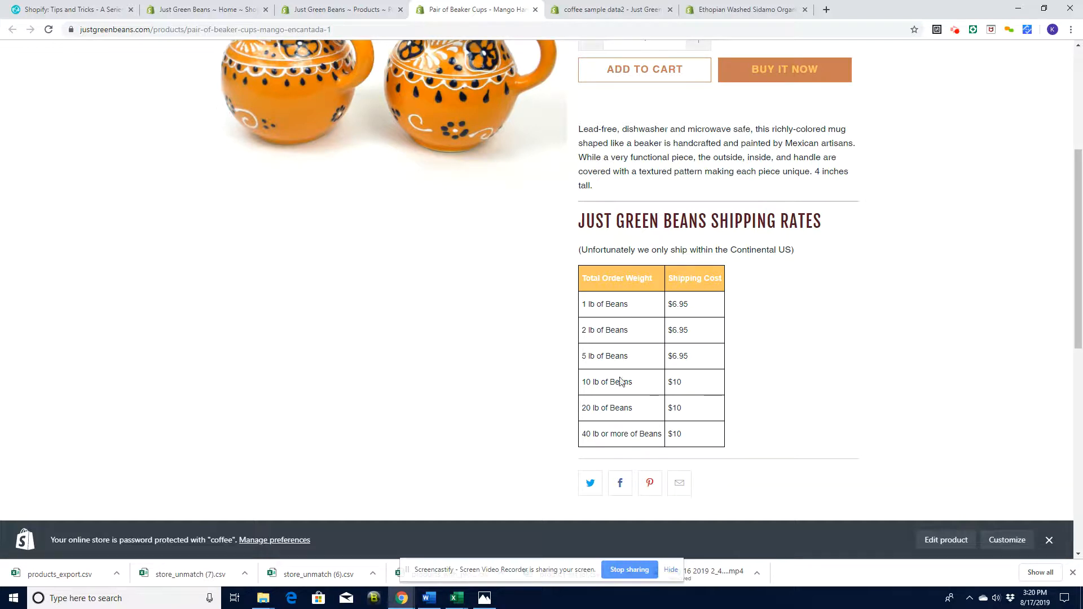
drag(1082, 351, 1082, 220)
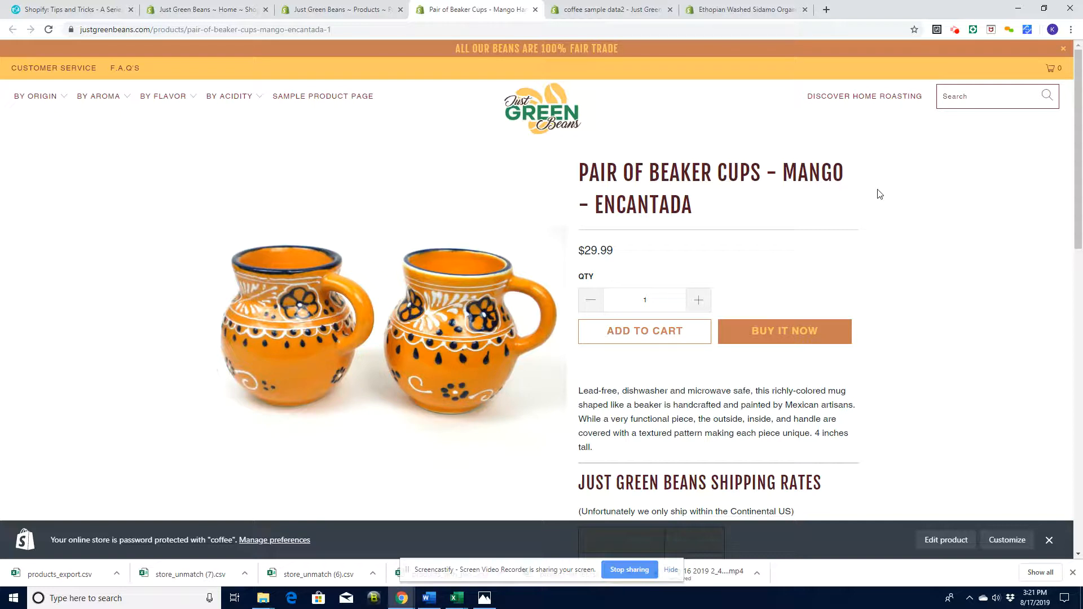
drag(1079, 169, 1059, 317)
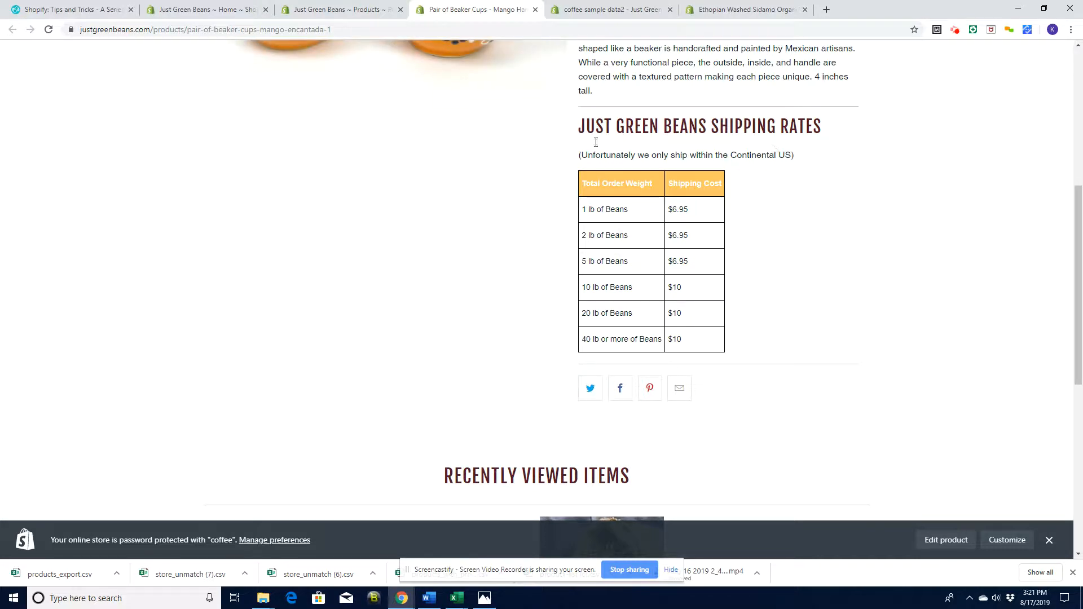
drag(1078, 348, 1081, 251)
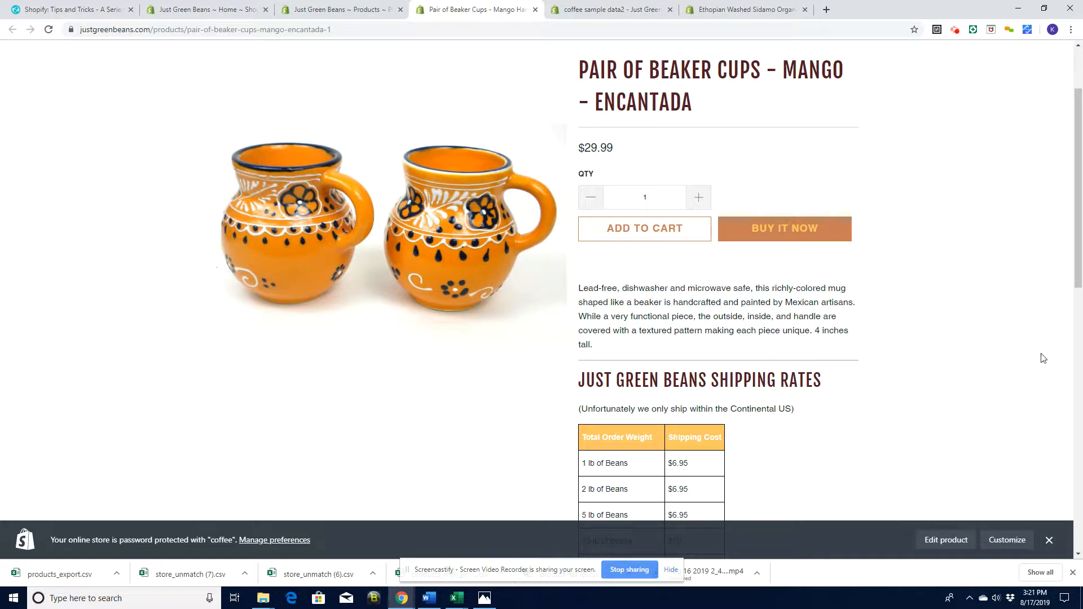
drag(1076, 261, 1077, 222)
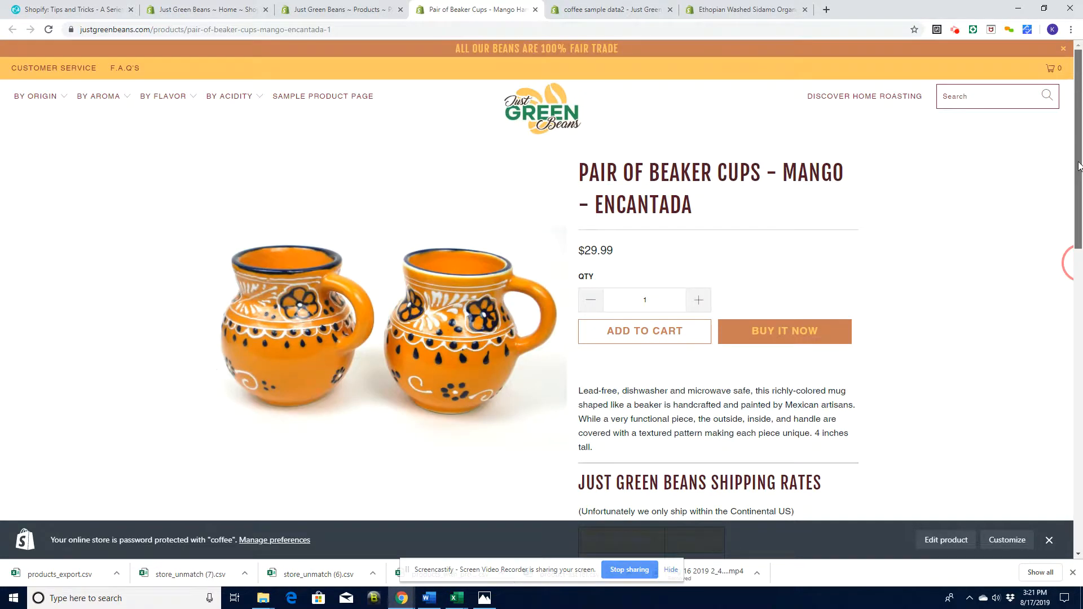
Open the code editor for the turbo-greenbeans theme and examine the contents of product.liquid.
click(315, 12)
click(50, 348)
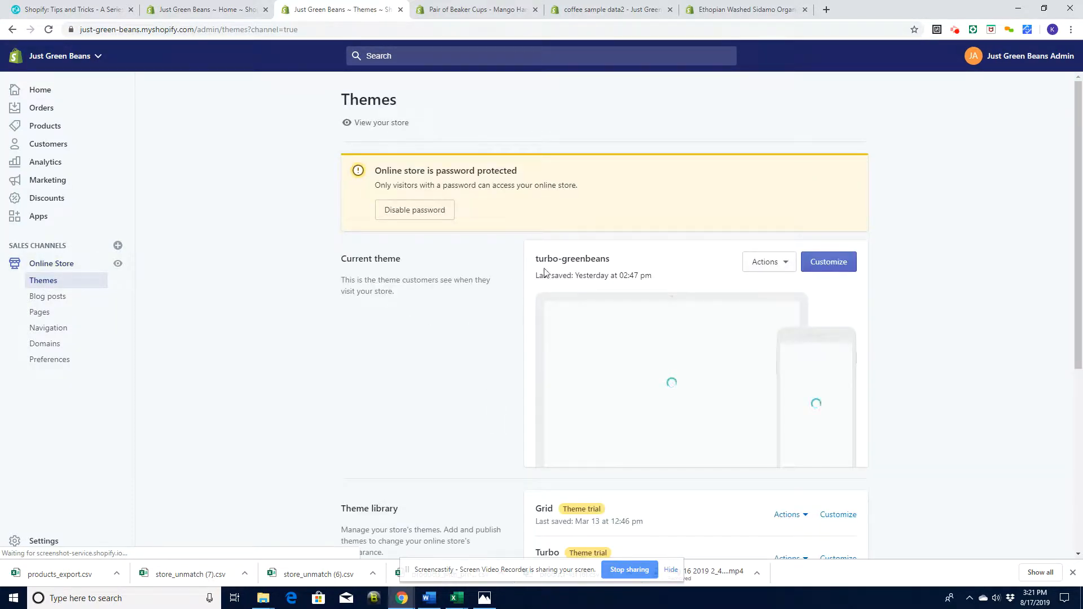
click(787, 265)
click(750, 383)
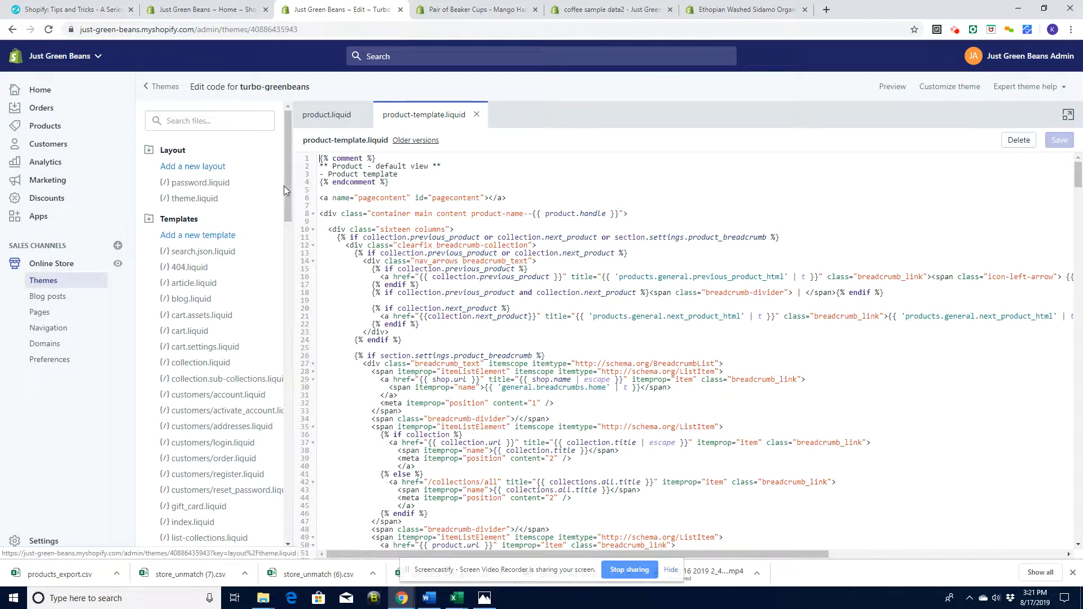
click(313, 116)
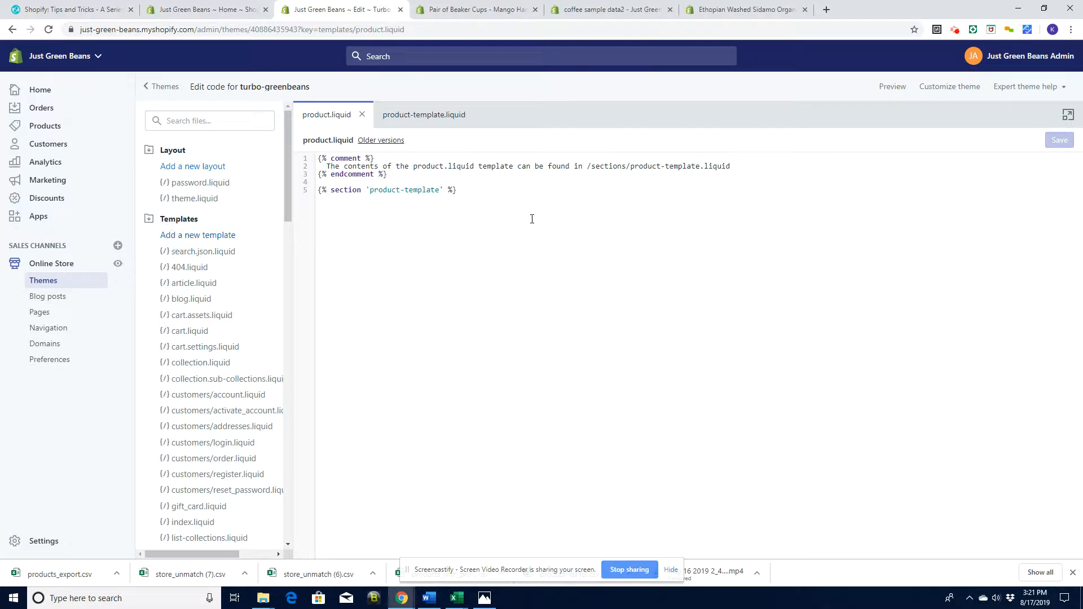
drag(469, 198, 316, 159)
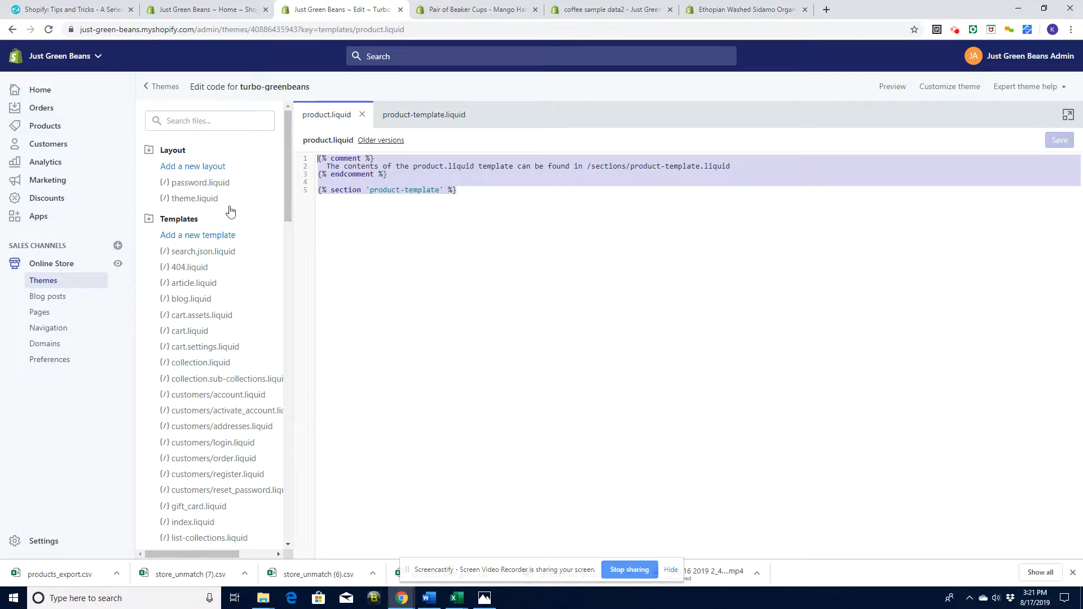
Create a new theme template for product called gifts.
click(202, 238)
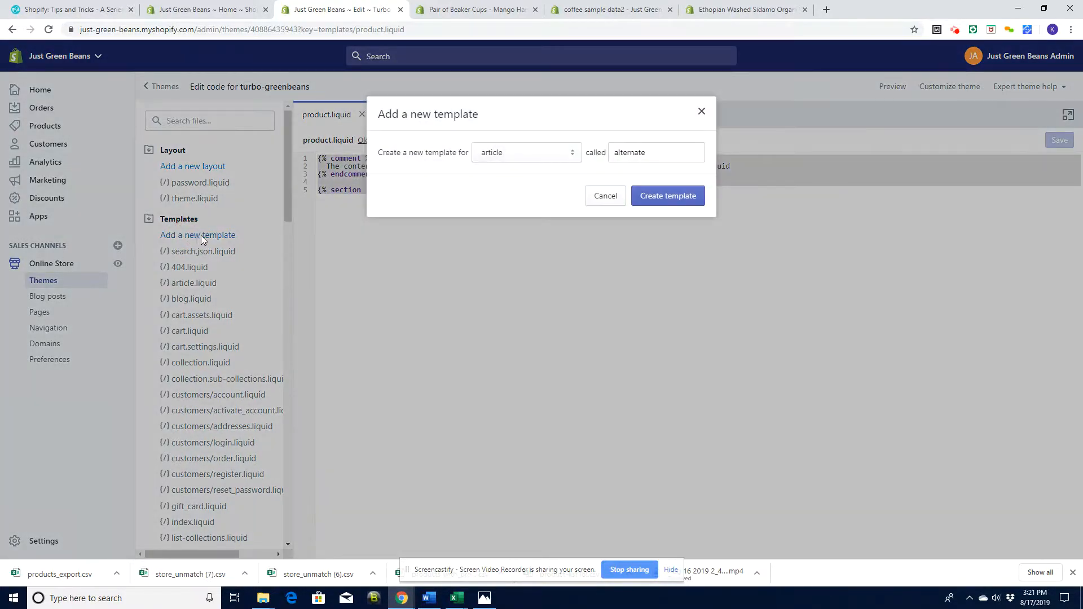
click(511, 154)
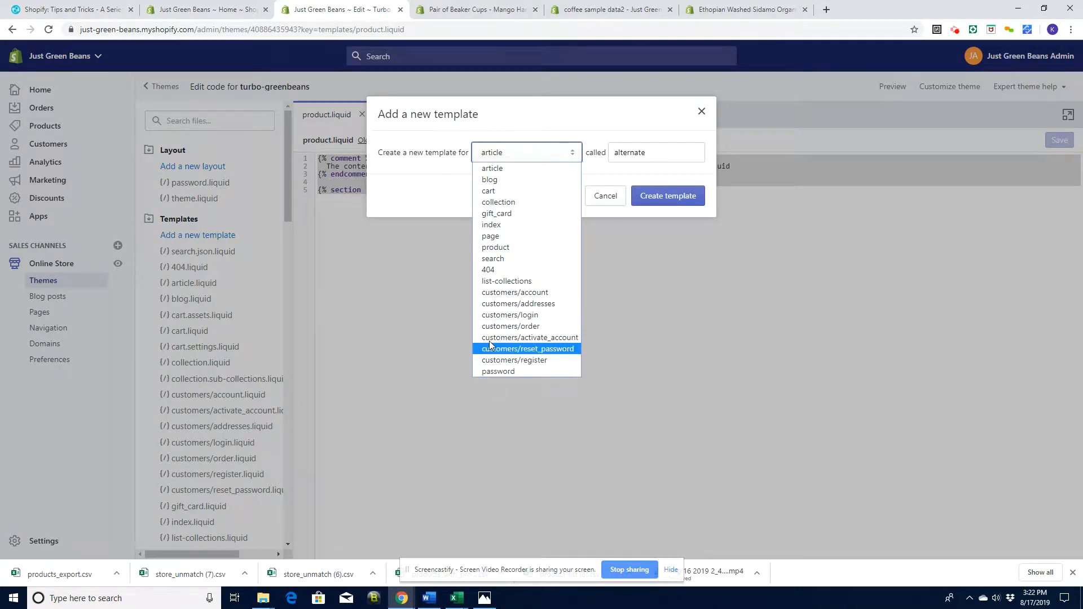
click(496, 248)
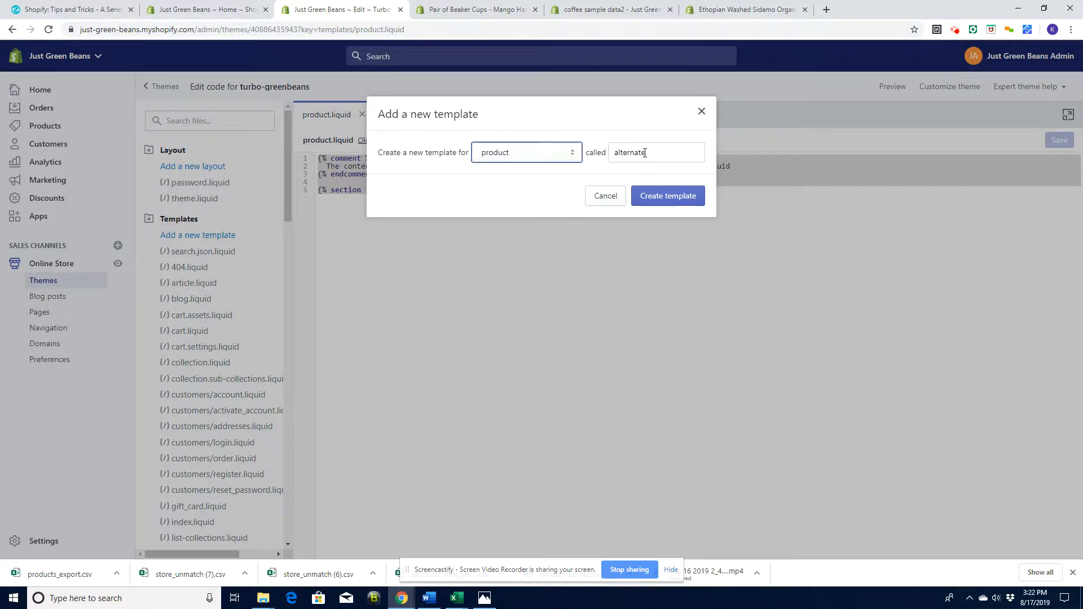
drag(644, 153, 597, 150)
text(gifts)
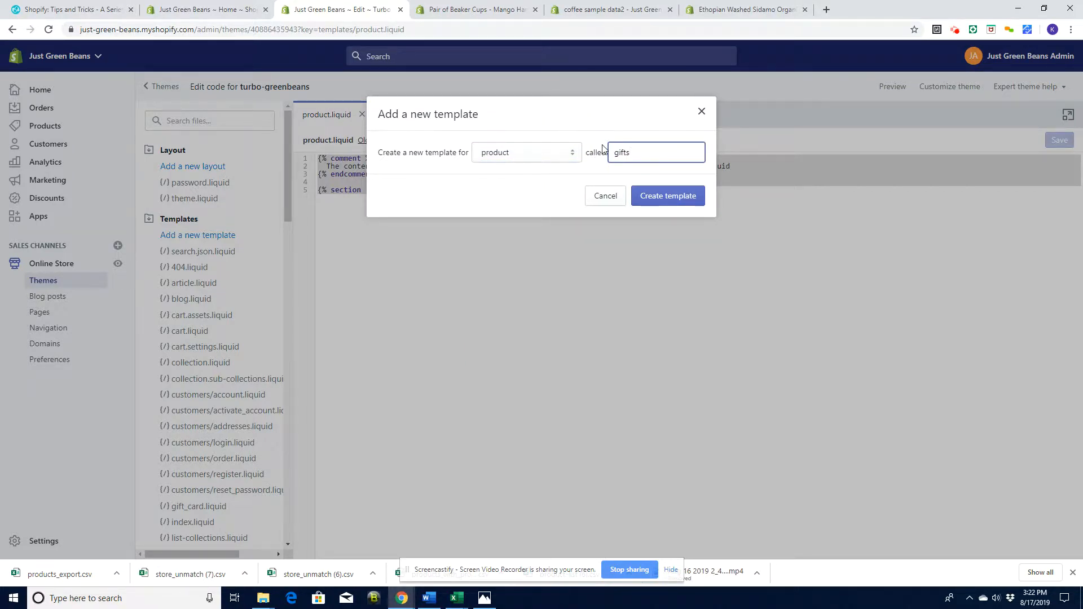
click(664, 197)
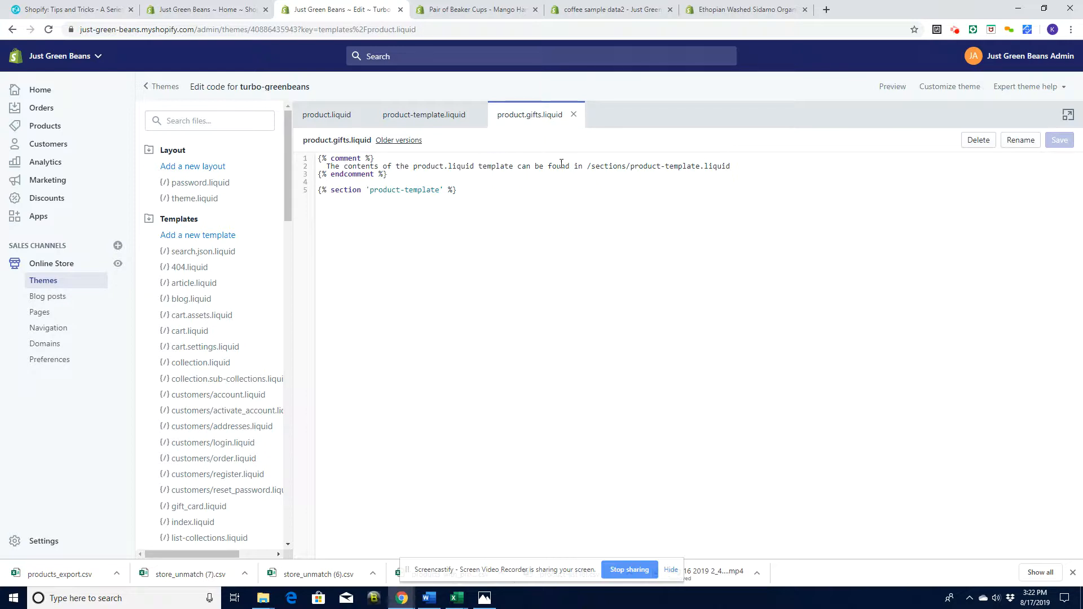
Change both product-template references in product.gifts.liquid to product-template-gifts and save the file.
click(699, 165)
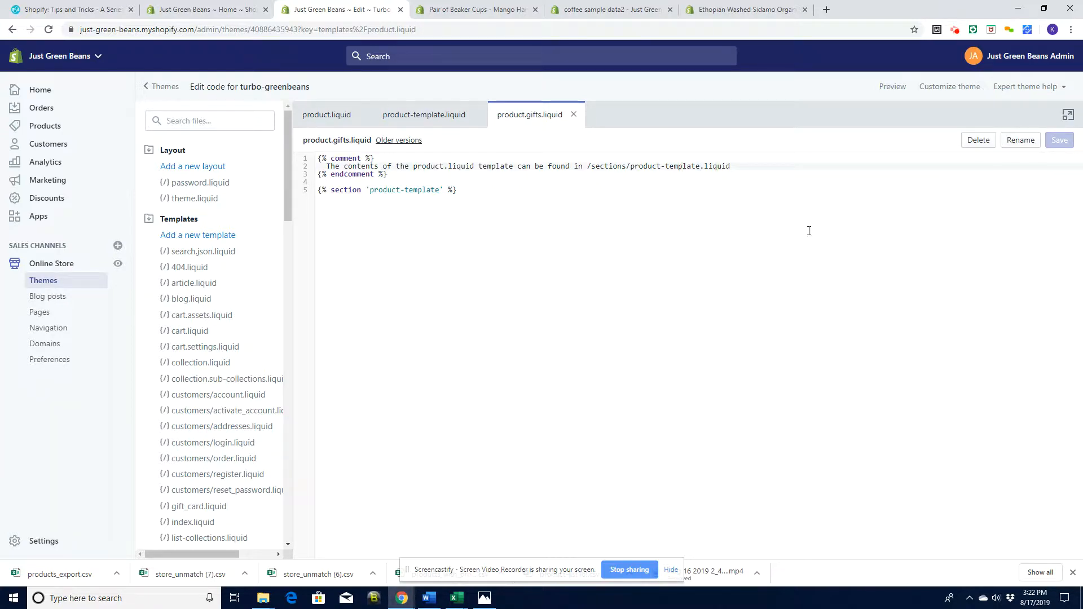
text(-gifts)
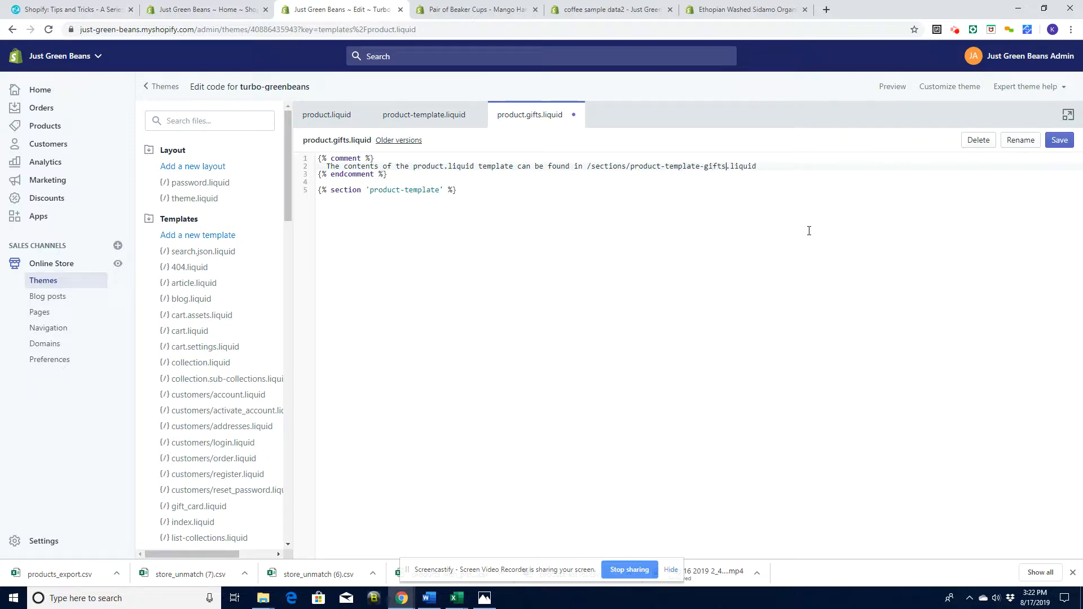
click(446, 193)
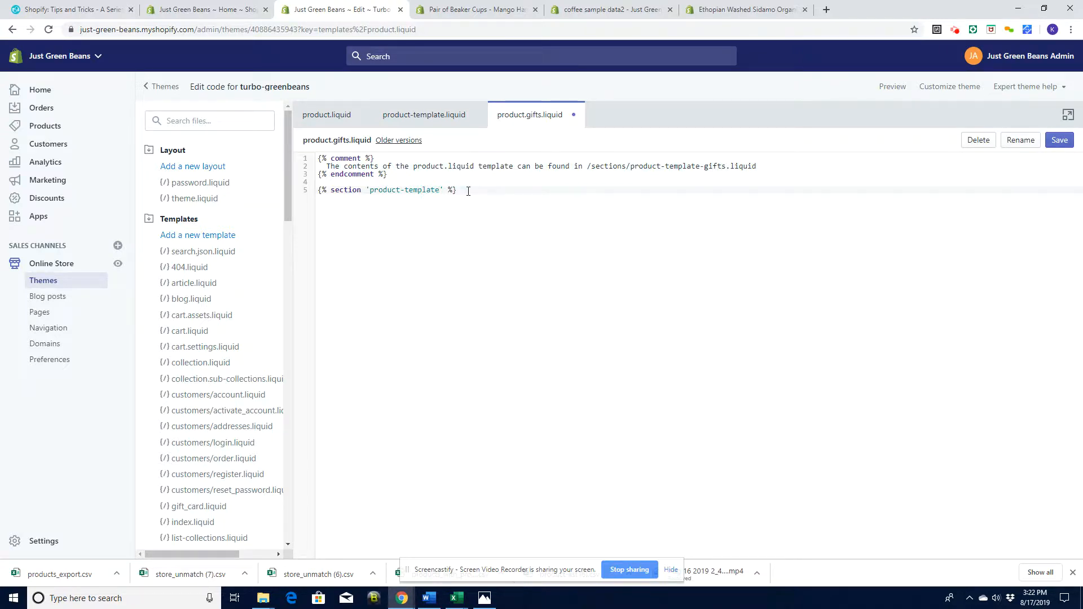
text(-go)
key(BackSpace)
text(ifts)
click(1064, 143)
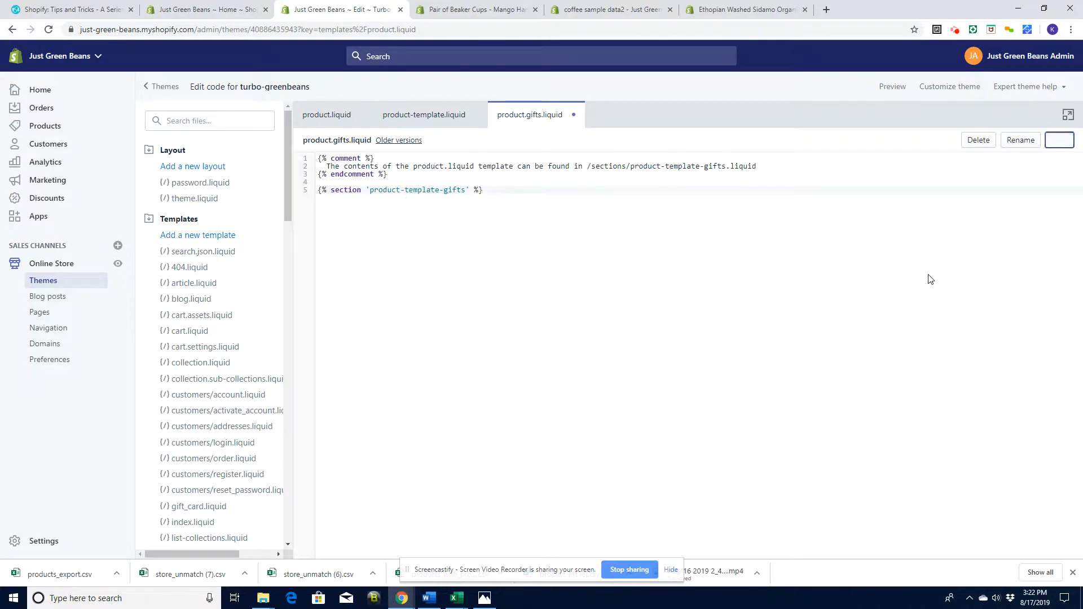
Copy the entire code of the product-template.liquid section.
drag(288, 191, 289, 303)
click(421, 116)
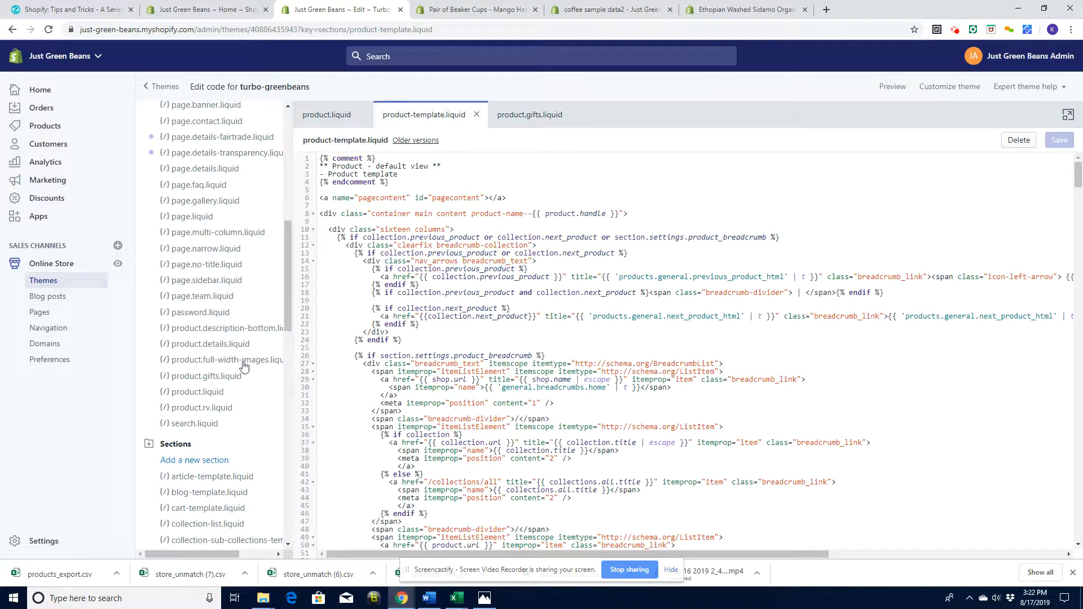
drag(288, 297, 288, 478)
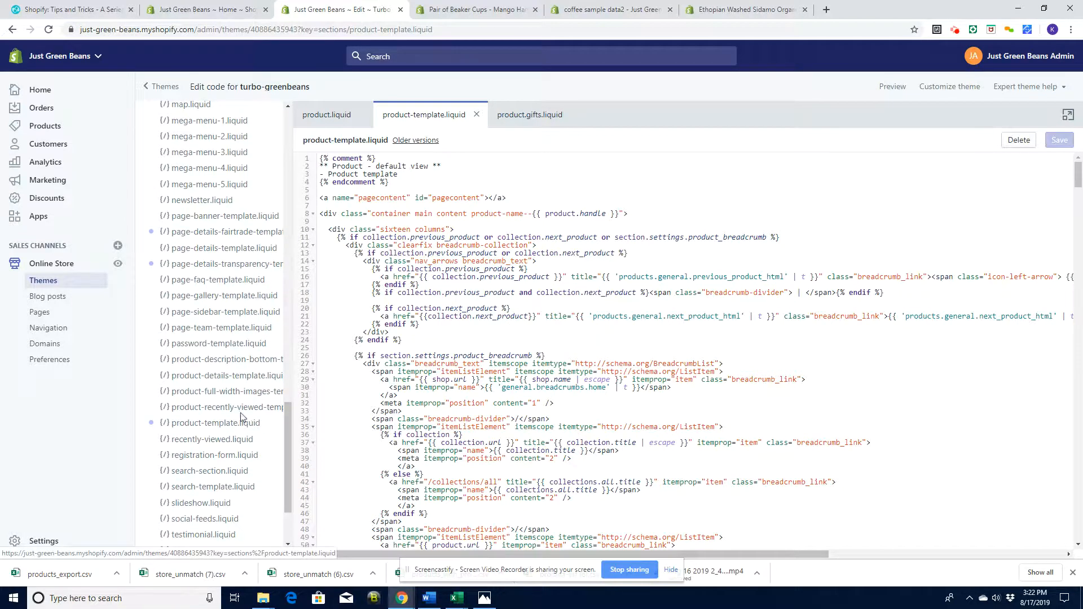
drag(321, 158, 491, 501)
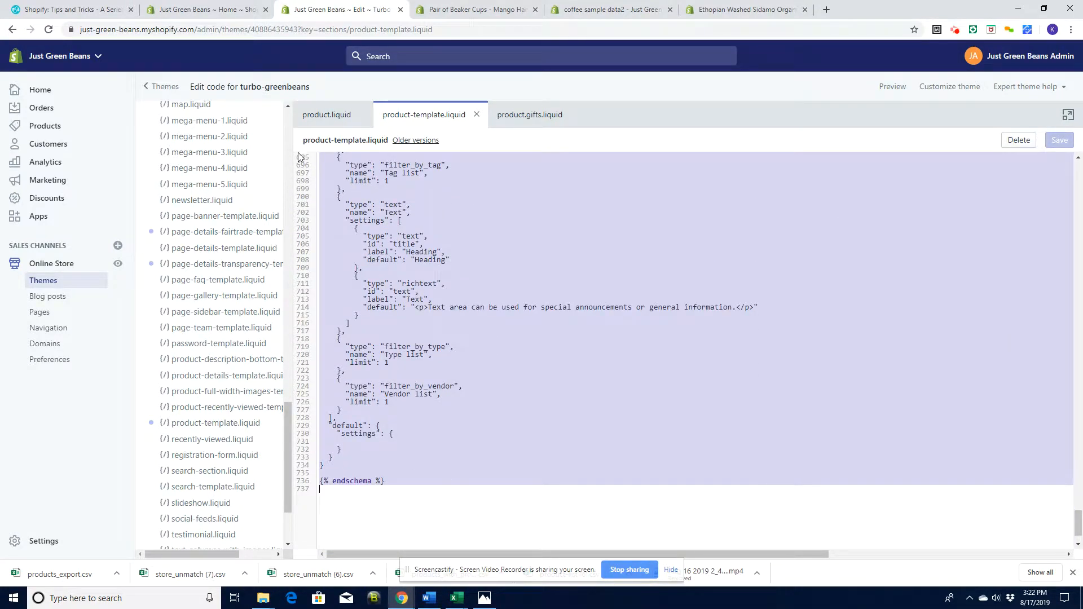
Create a new theme section called product-template-gifts.
drag(290, 424, 200, 278)
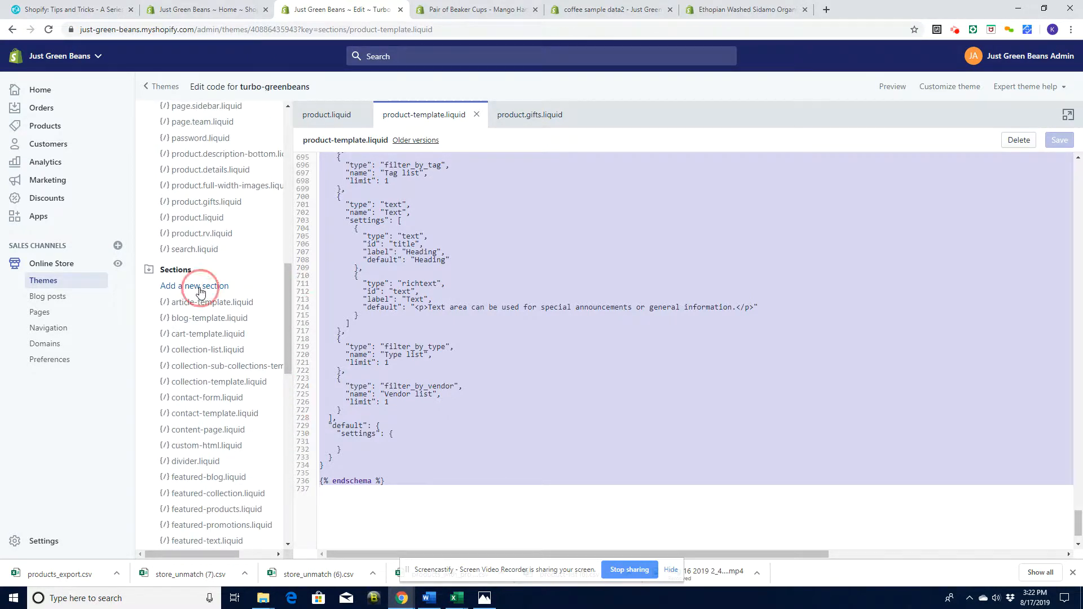
click(211, 287)
click(490, 153)
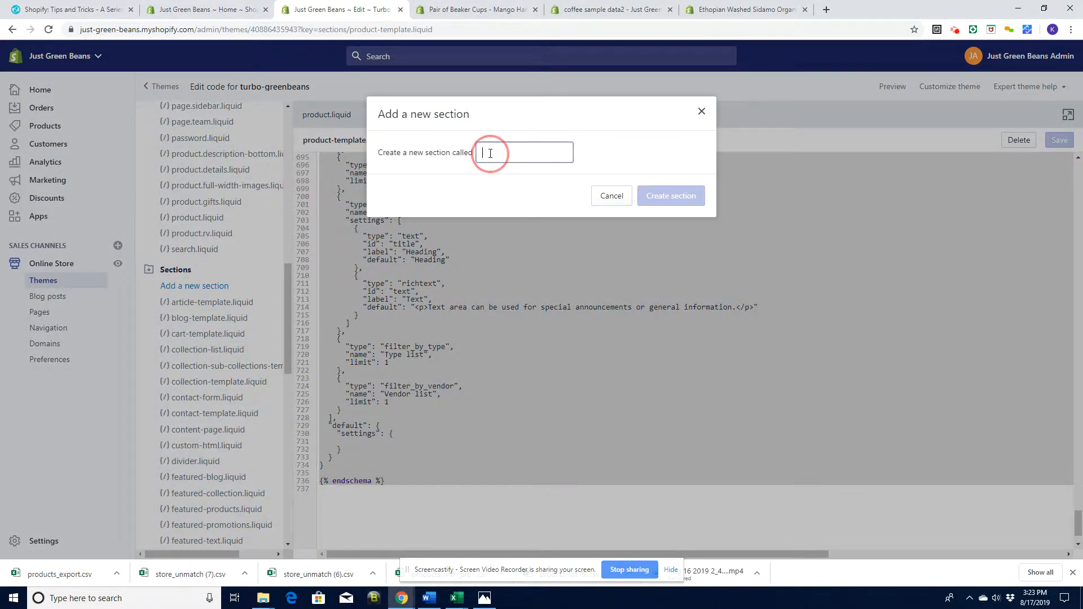
text(product-temp)
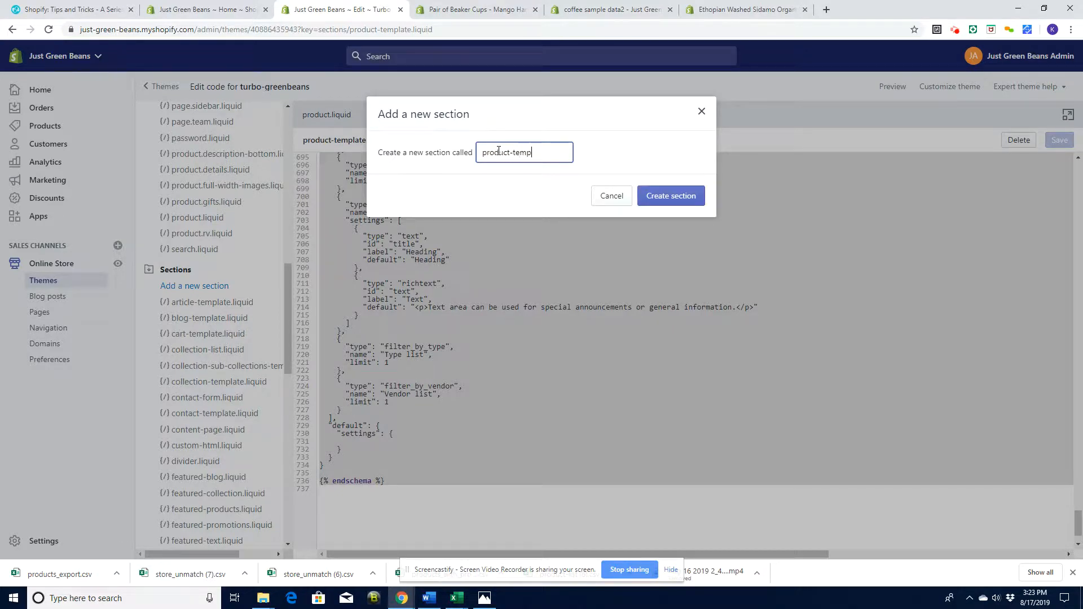
text(late-gifts)
click(659, 199)
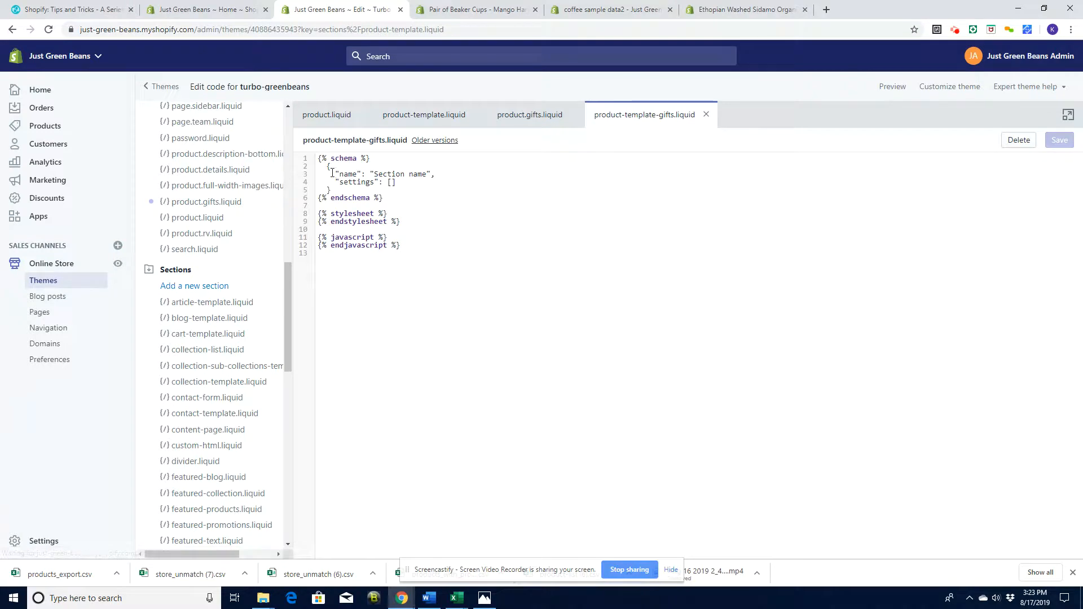
Replace the default code in product-template-gifts.liquid with the copied product template code and save it.
drag(319, 159, 435, 262)
key(ctrl+v)
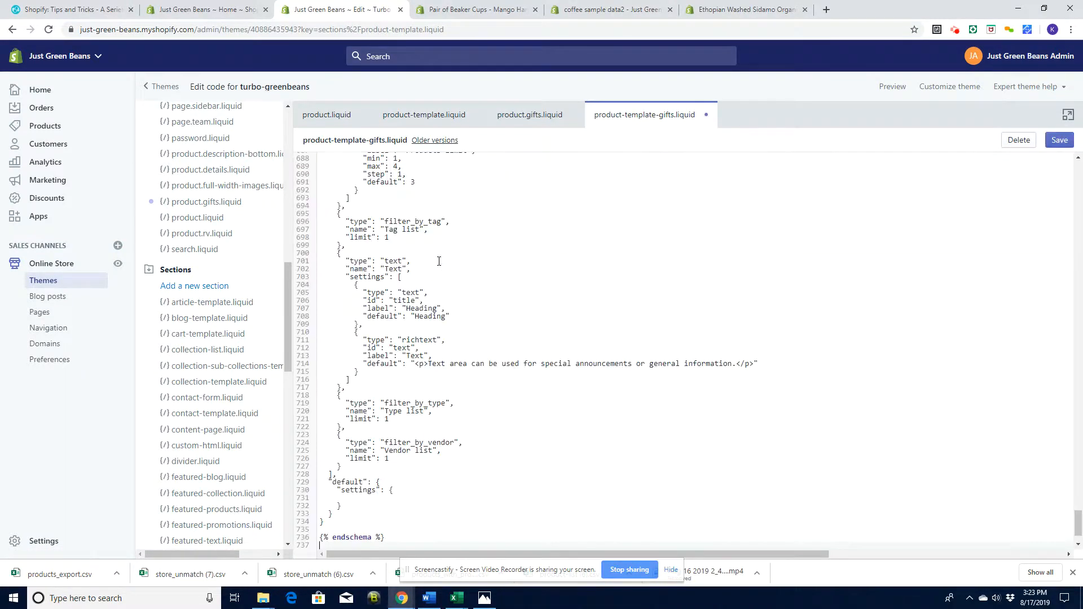
click(1058, 140)
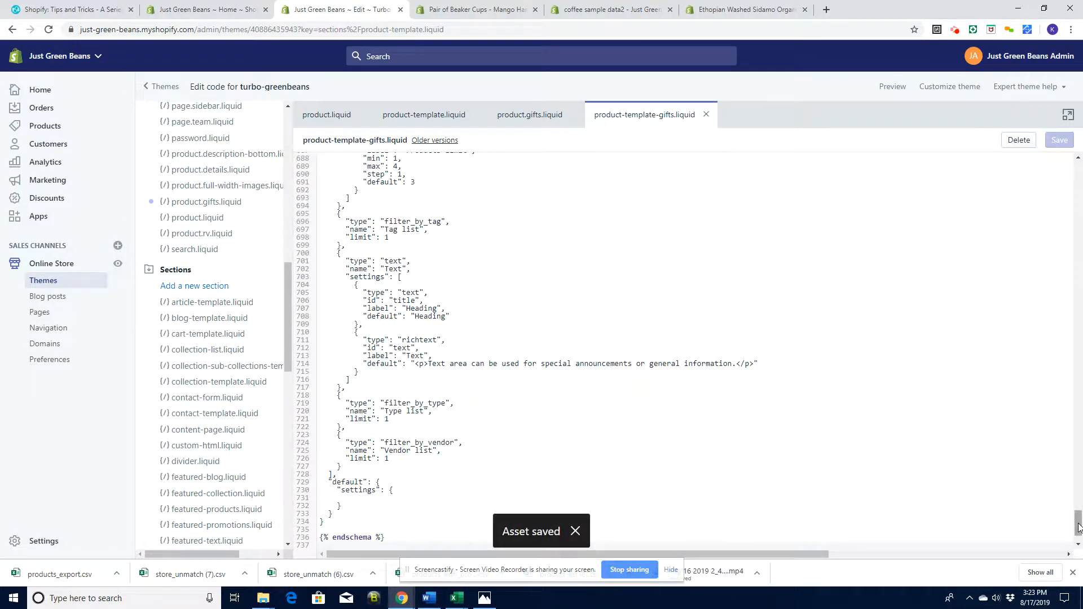
Replace the shipping rates table in product-template-gifts.liquid with "Your shipping is based on weight and will be available to view in your shopping cart." and save.
drag(1078, 528, 1075, 269)
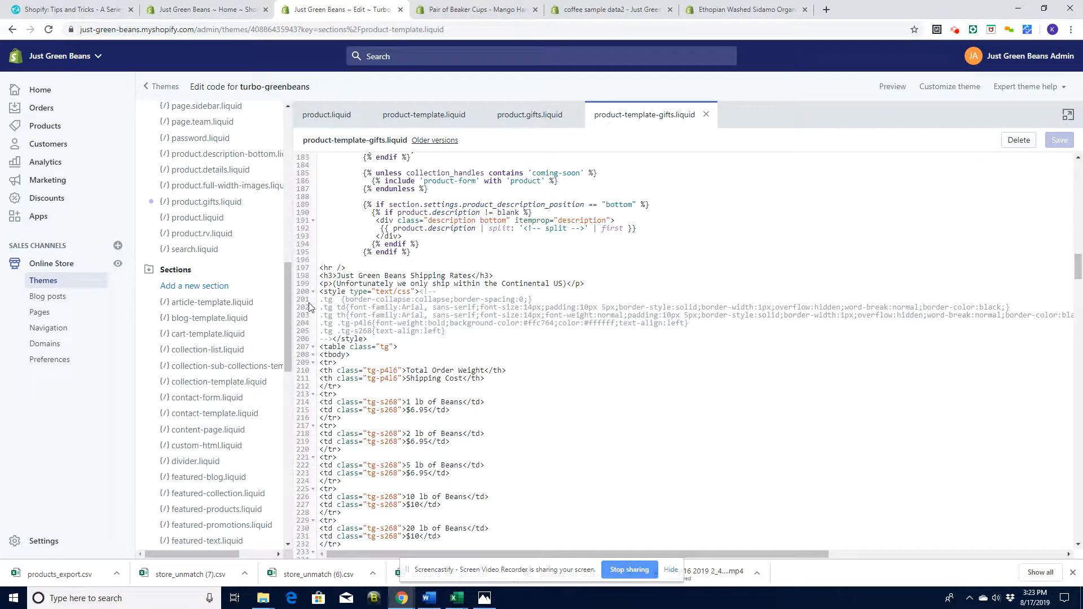
drag(320, 293, 477, 509)
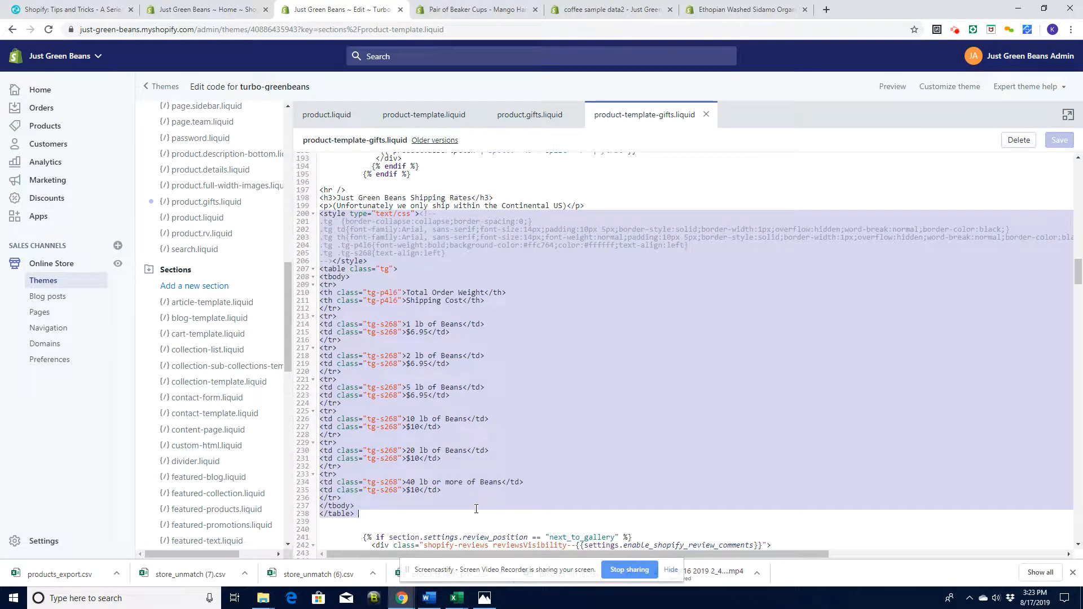
key(BackSpace)
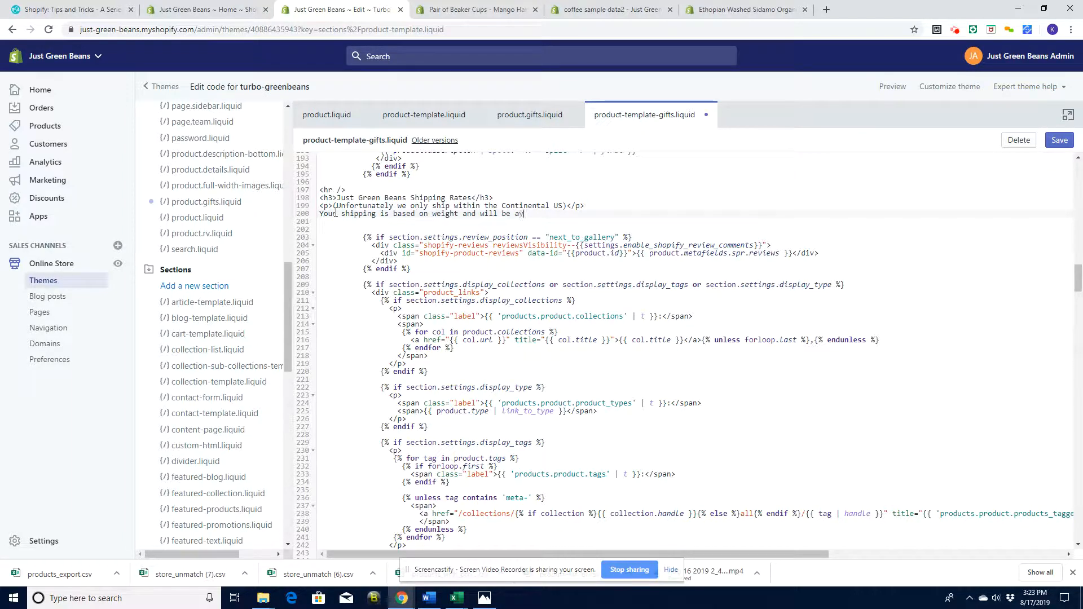
text(ba)
key(BackSpace)
key(BackSpace)
key(BackSpace)
key(BackSpace)
text(a)
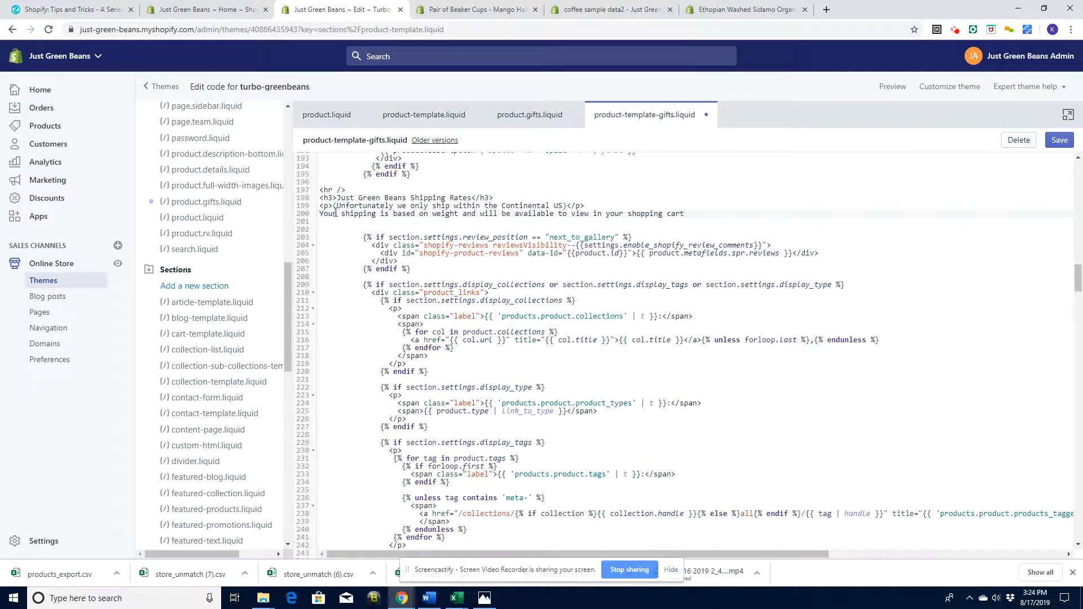
click(1059, 141)
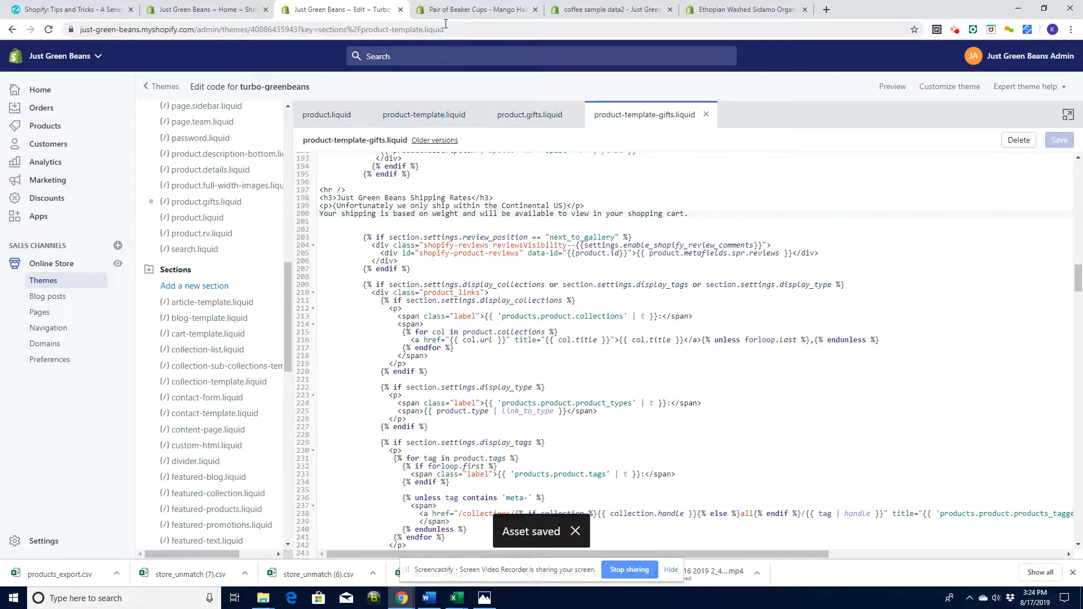
Check the shipping rates section on the mango beaker cups' storefront page, then return to the theme code.
click(458, 10)
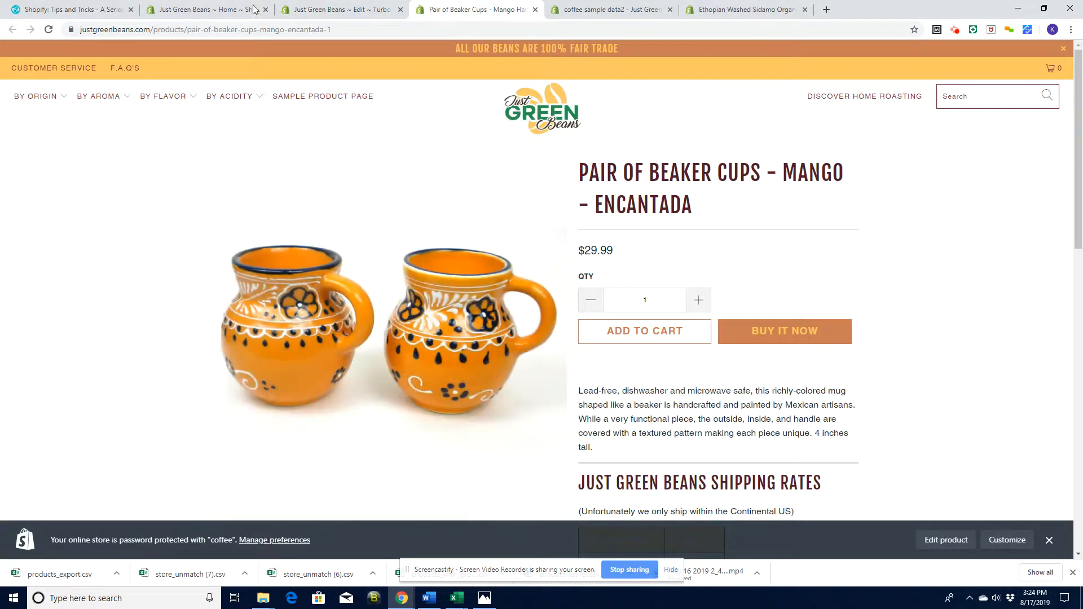
mouse_move(1078, 223)
mouse_down()
mouse_move(1081, 309)
mouse_move(1081, 243)
mouse_up()
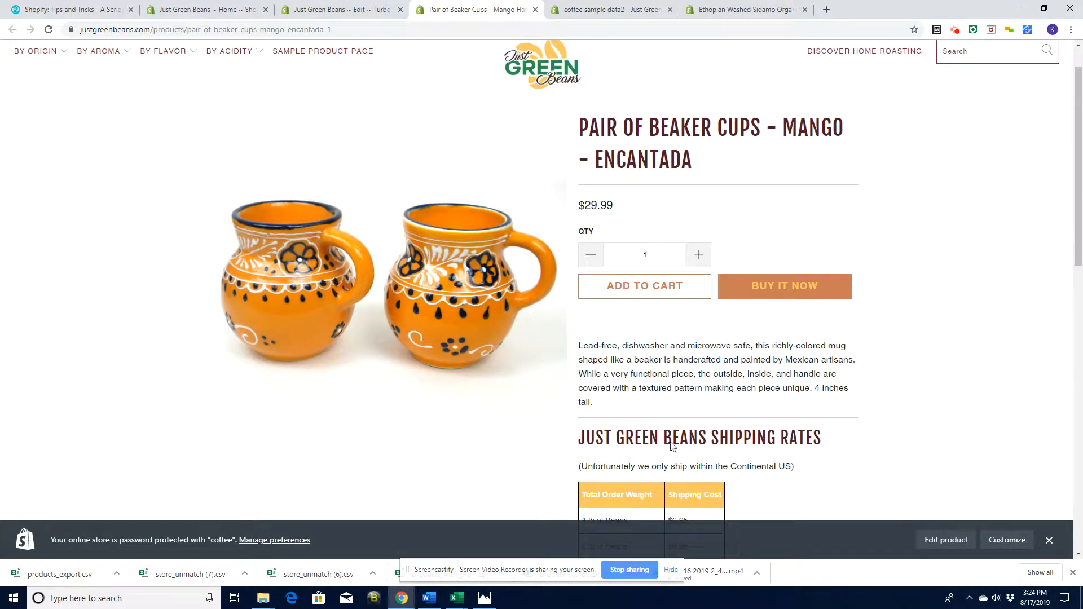
click(361, 14)
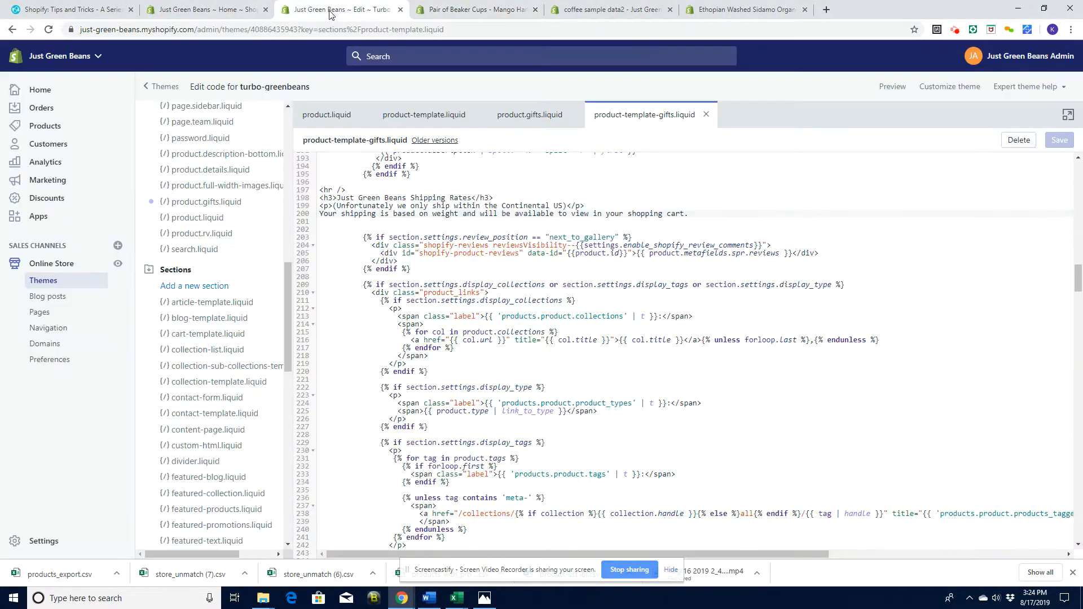
Assign the product.gifts template to the in-stock Pair of Beaker Cups - Mango - Encantada product and save it.
click(227, 14)
click(48, 127)
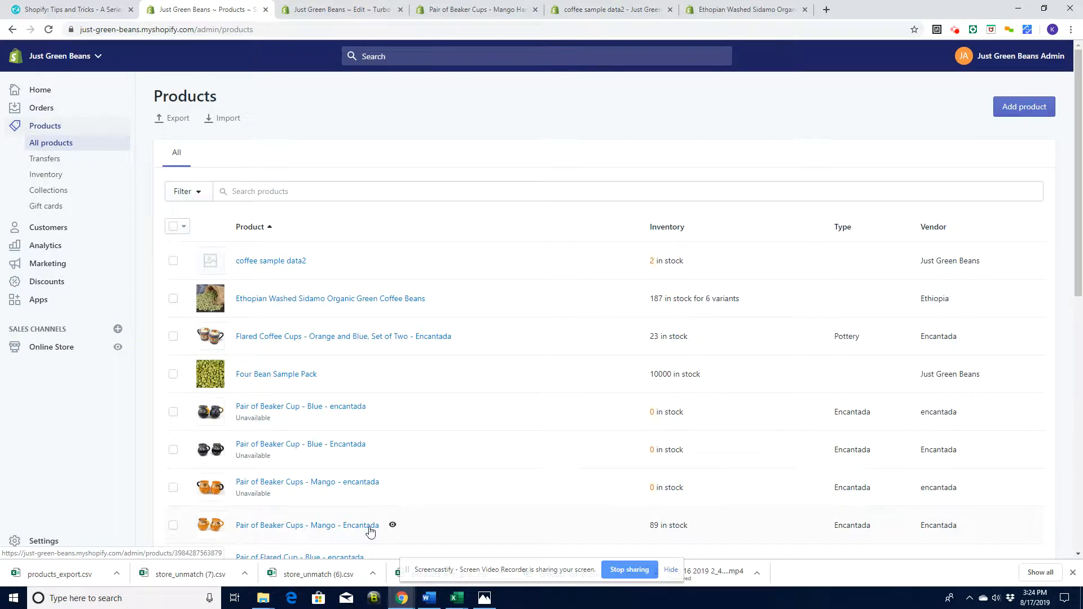
click(266, 526)
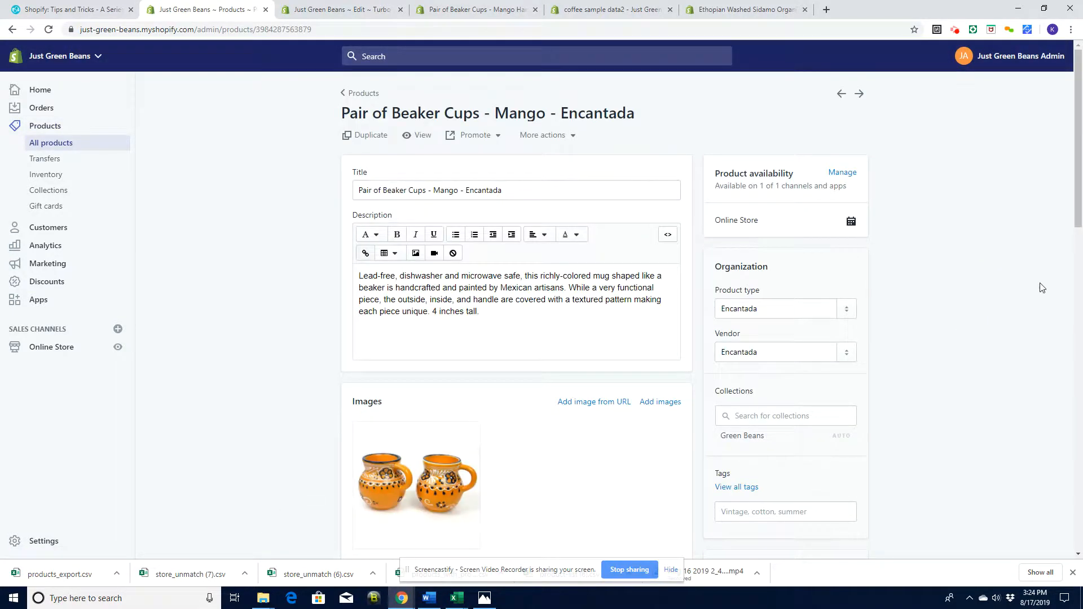
drag(1079, 214, 1079, 325)
click(771, 310)
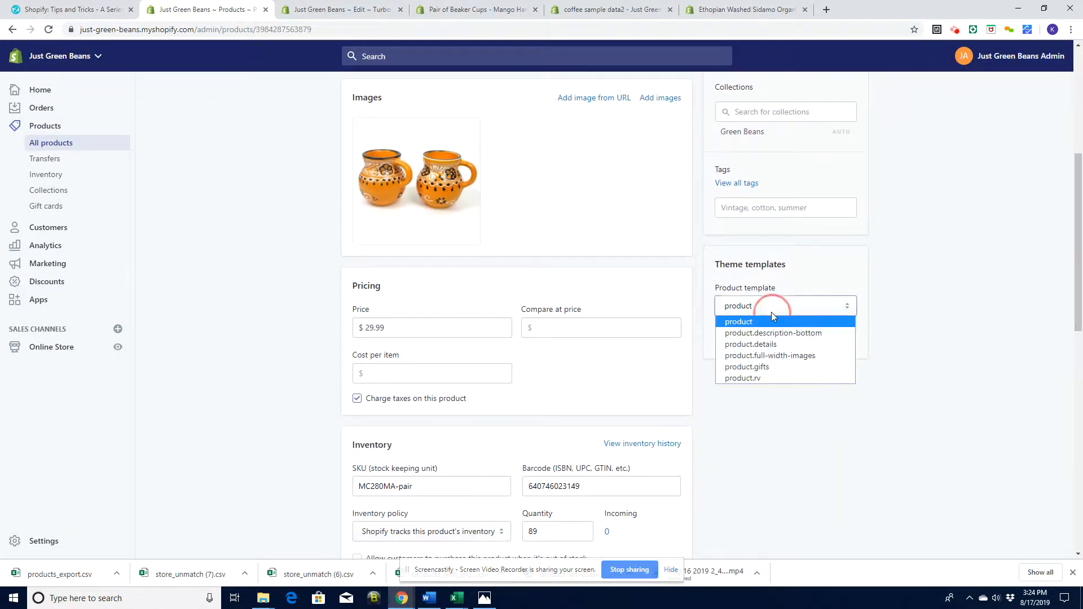
click(748, 368)
click(853, 56)
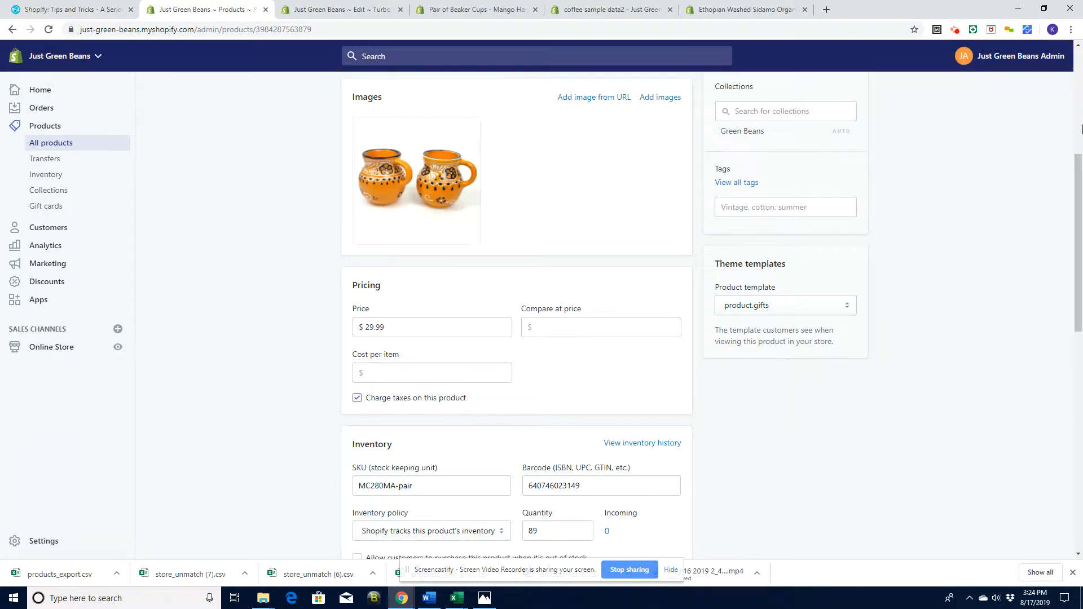
Reload the mango beaker cups' storefront page and compare its layout with the sample coffee product page.
click(453, 10)
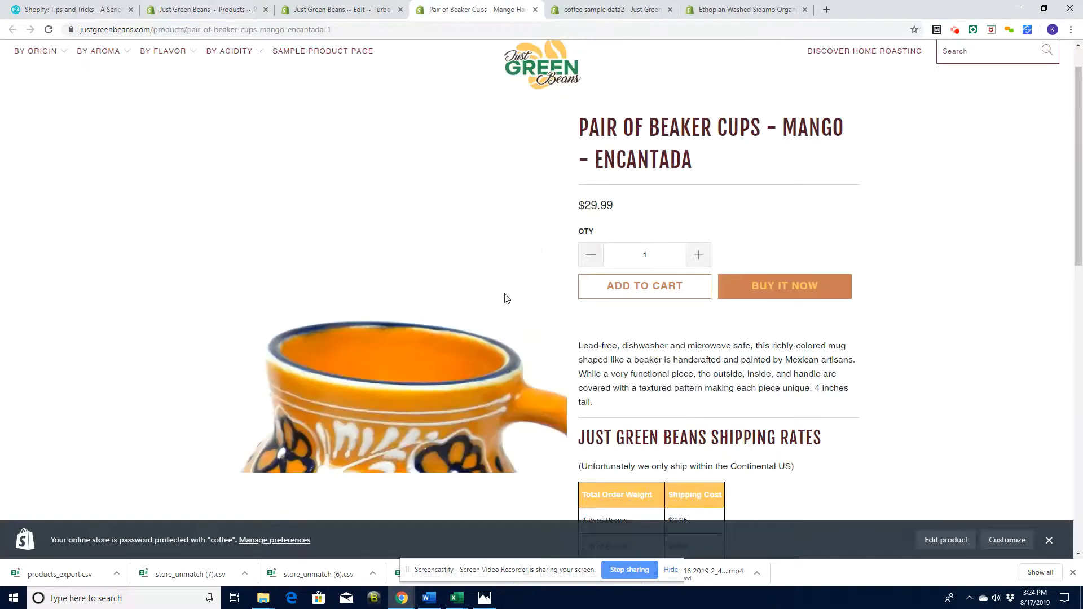
key(F5)
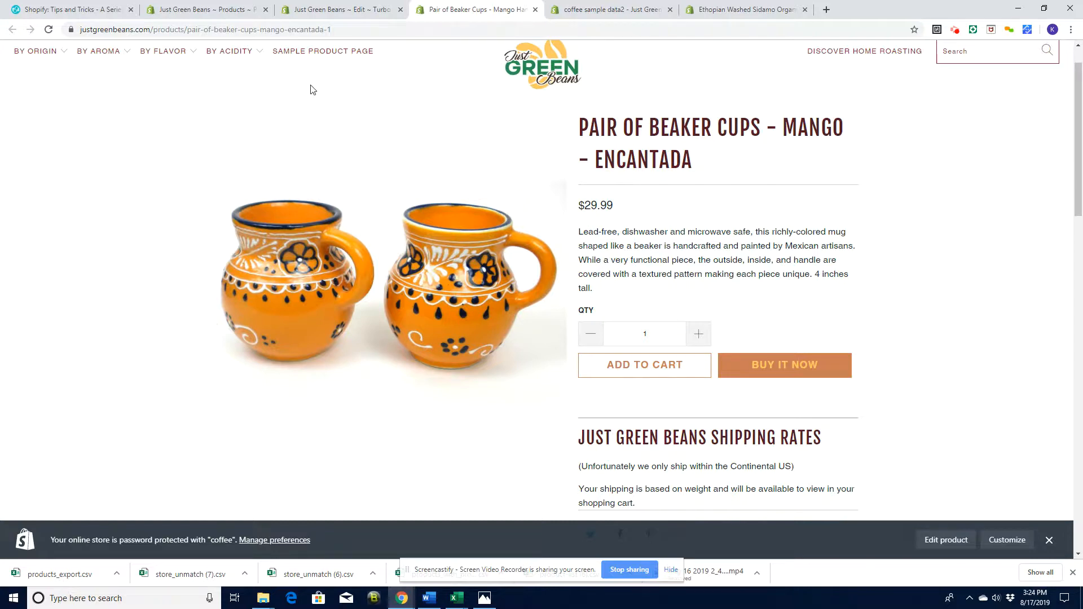
click(323, 54)
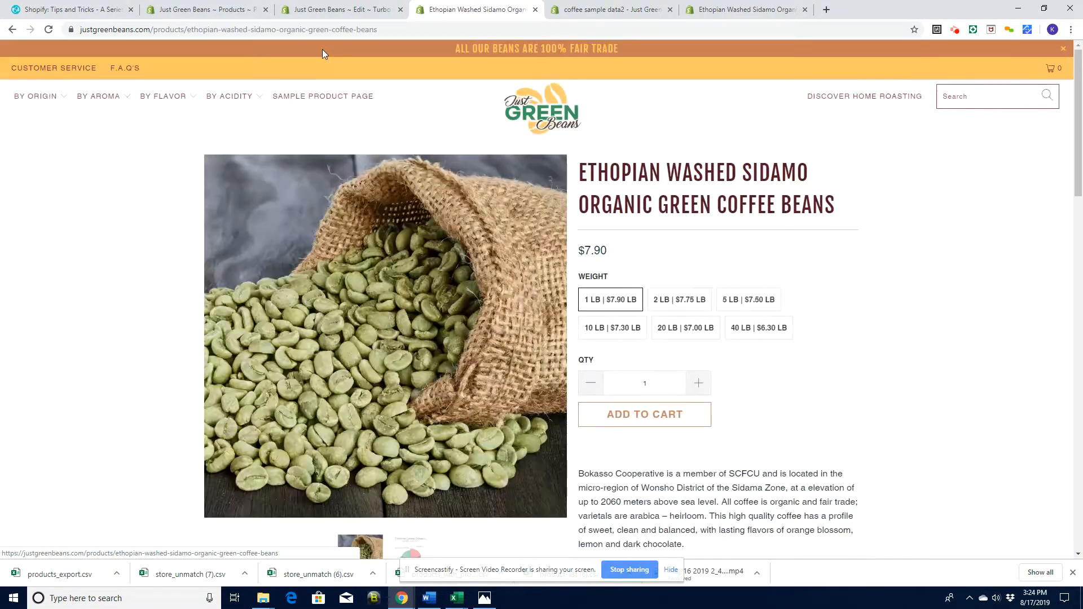
mouse_move(1077, 104)
mouse_down()
mouse_move(1081, 350)
mouse_move(1080, 115)
mouse_up()
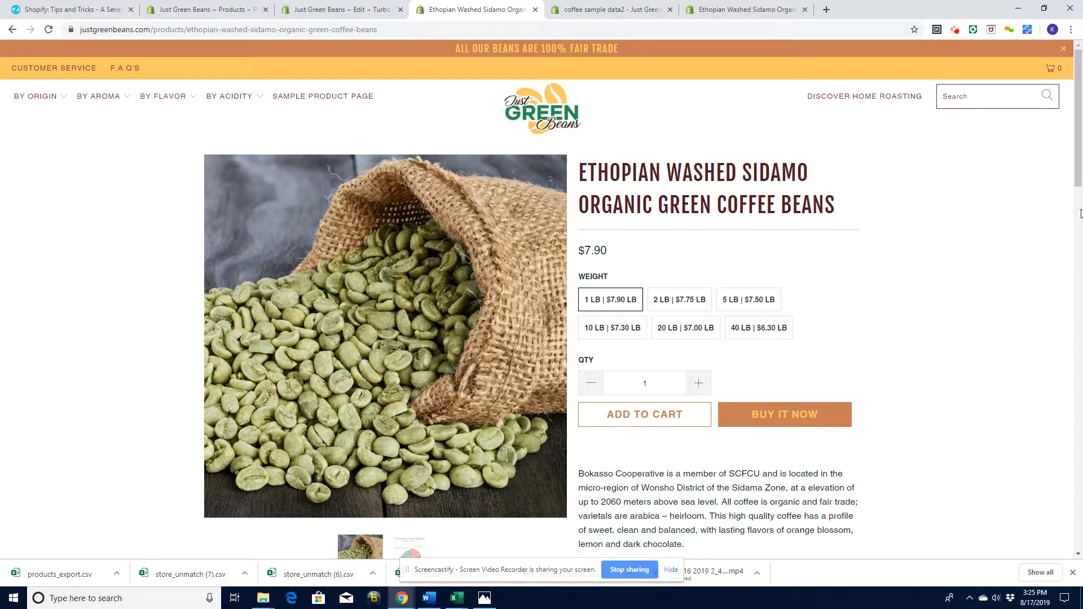
drag(1075, 180, 1079, 150)
Review the section references in product.liquid and product.gifts.liquid, along with the mango cups' assigned product template.
click(328, 11)
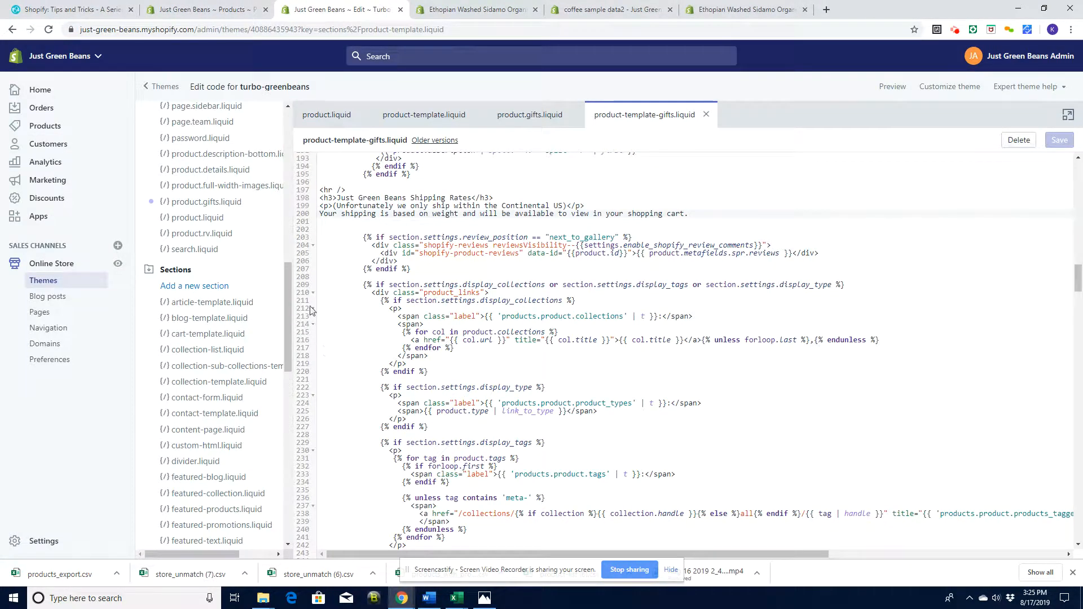
click(329, 121)
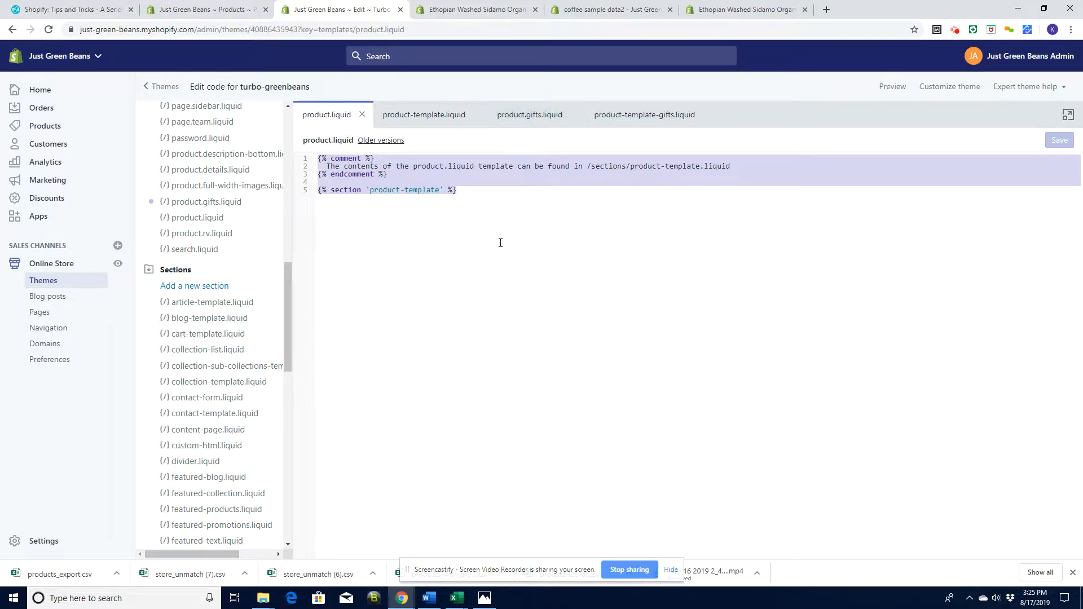
click(224, 12)
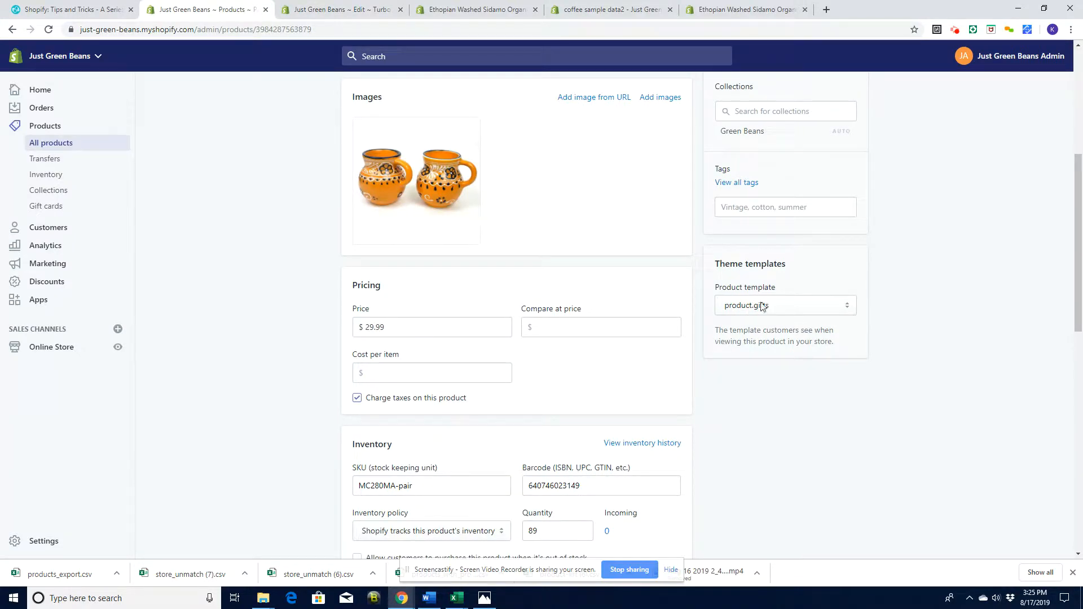
click(445, 13)
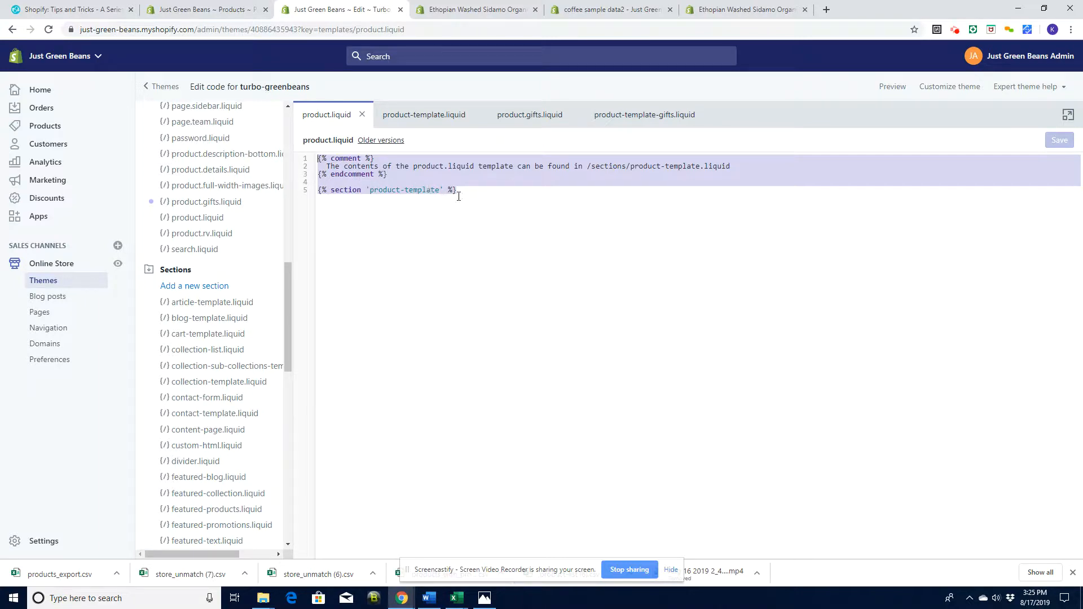
click(535, 118)
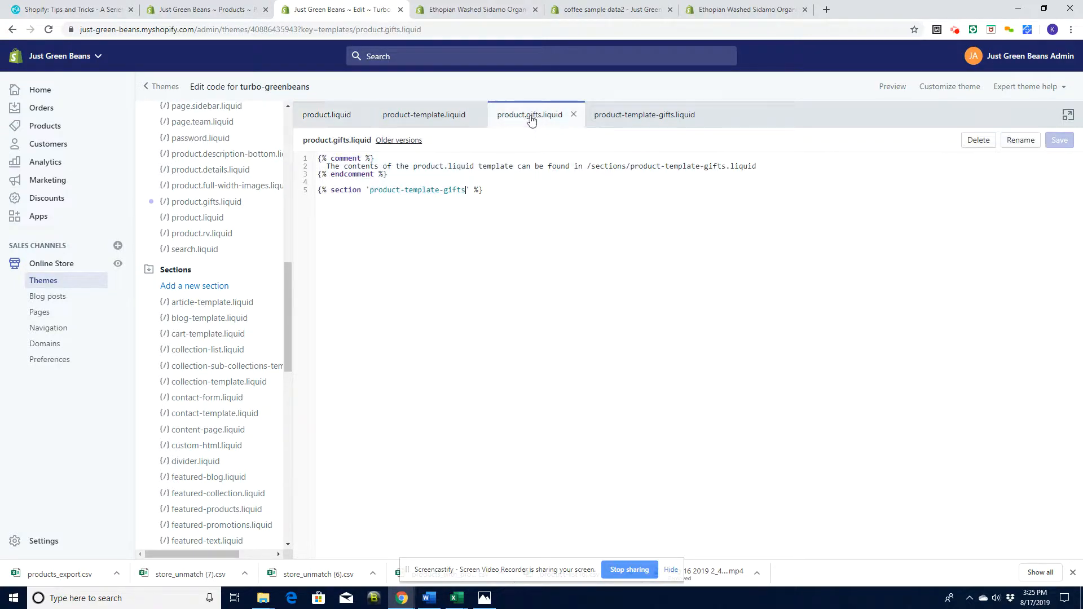
double_click(455, 191)
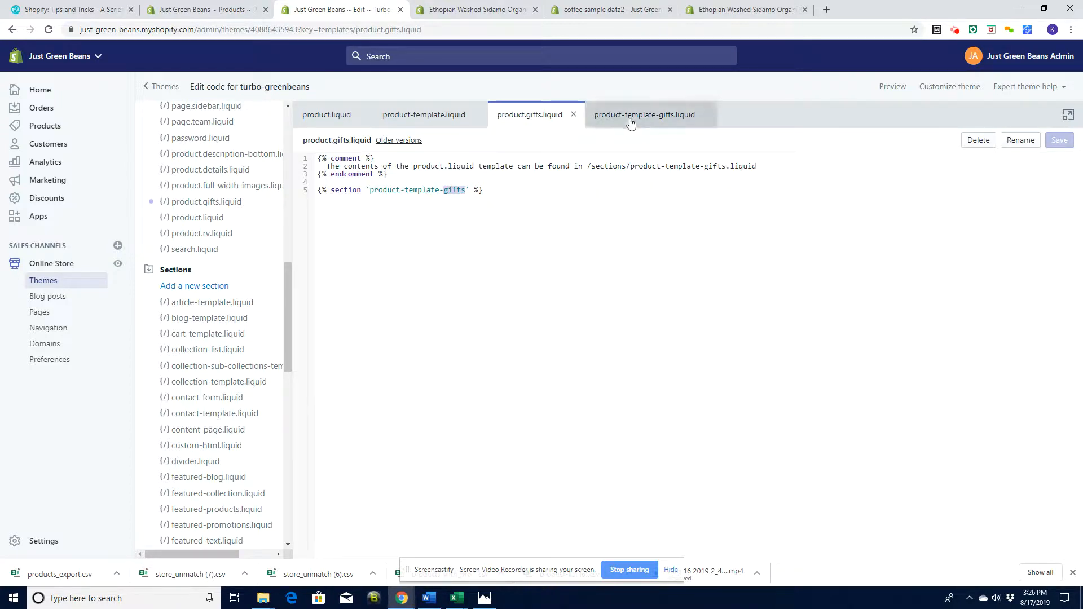
Compare the section code in product-template.liquid with product-template-gifts.liquid, viewing the gifts version from its beginning.
click(424, 114)
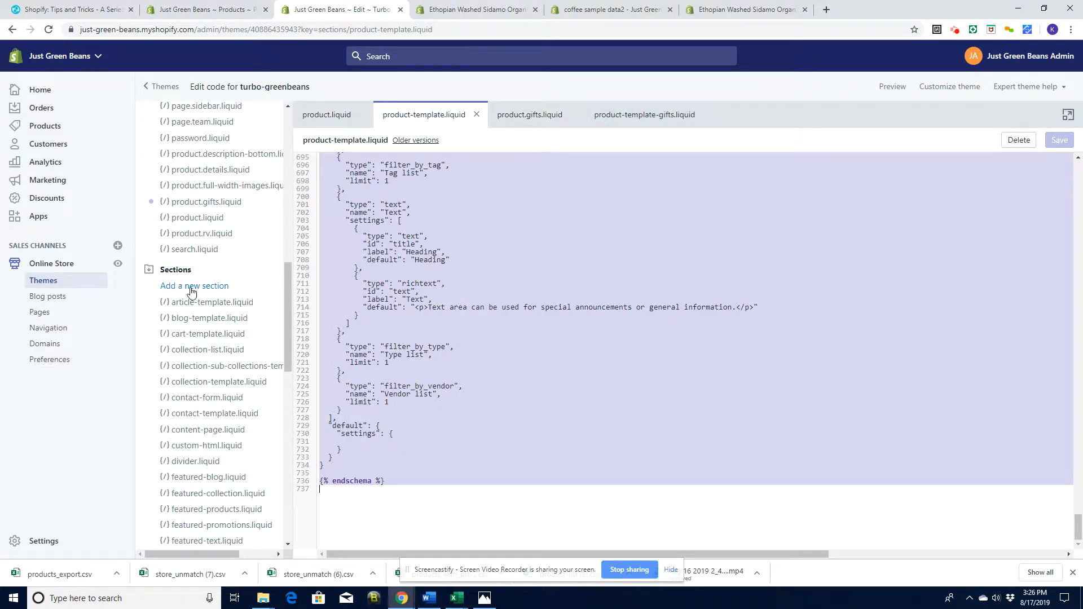
click(644, 115)
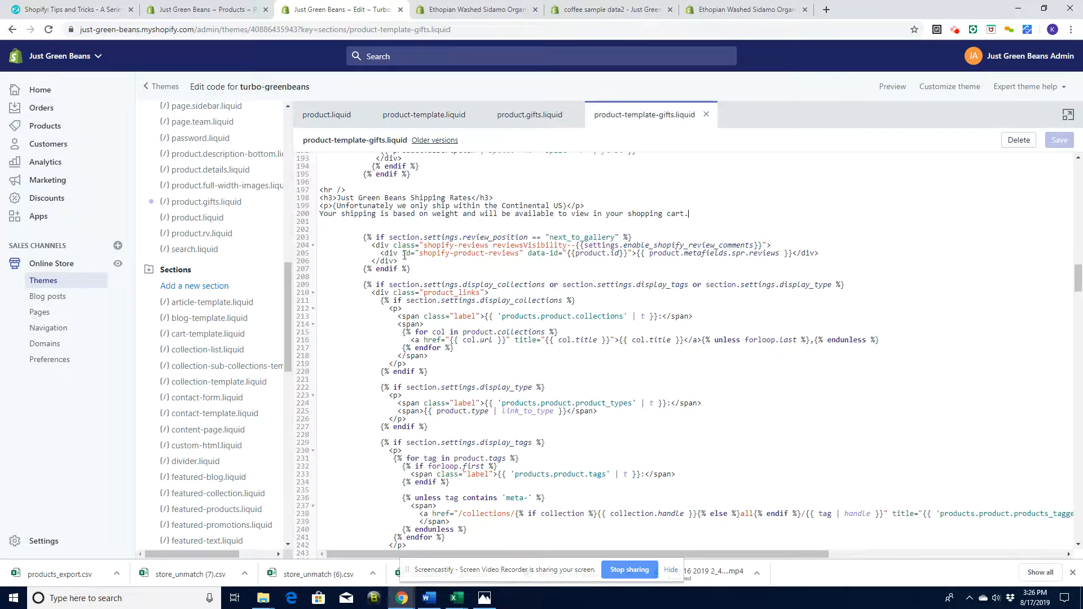
drag(1078, 277, 1080, 168)
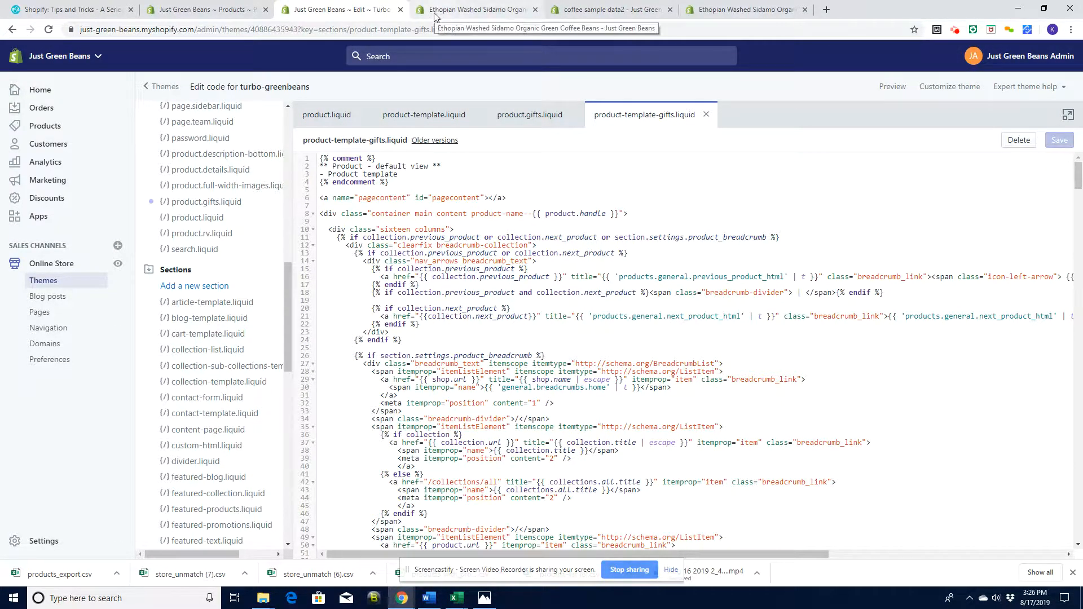
Open the turbo-greenbeans theme for customization and preview its sample product page.
click(471, 7)
click(237, 6)
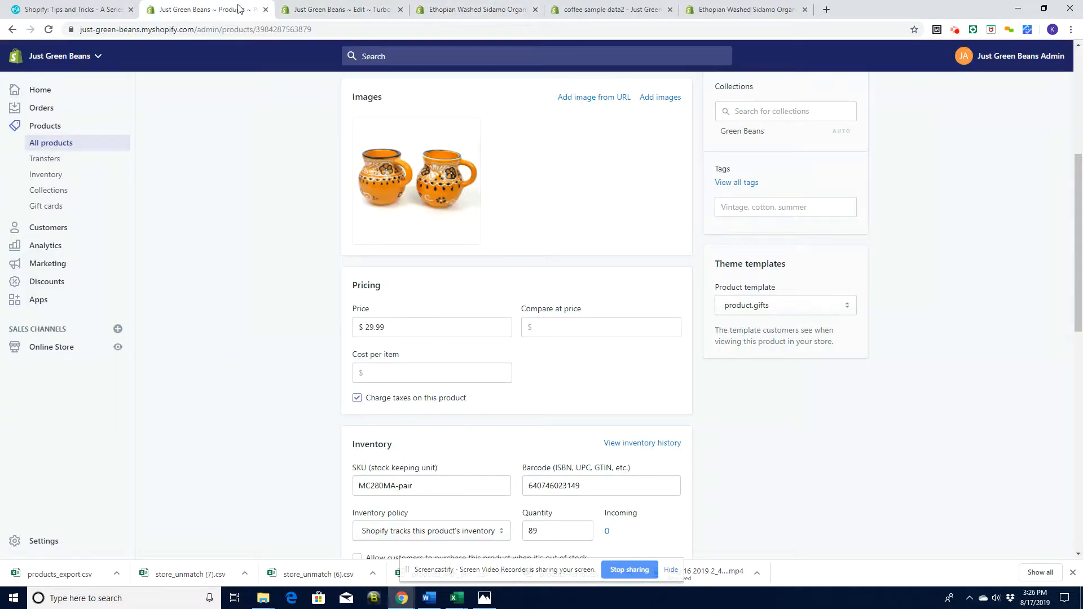
click(42, 347)
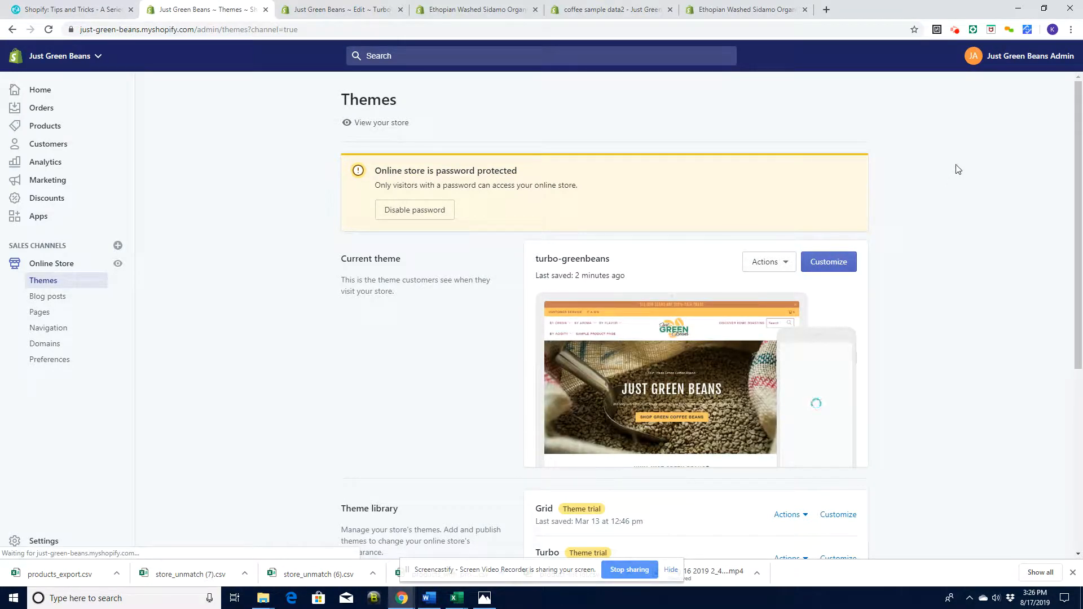
click(829, 261)
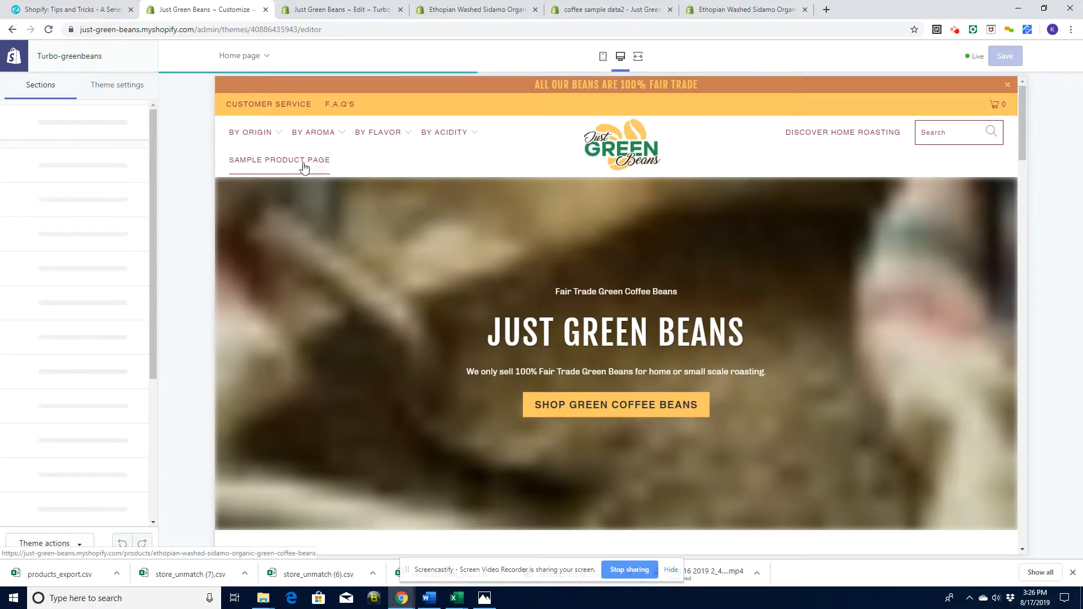
click(291, 163)
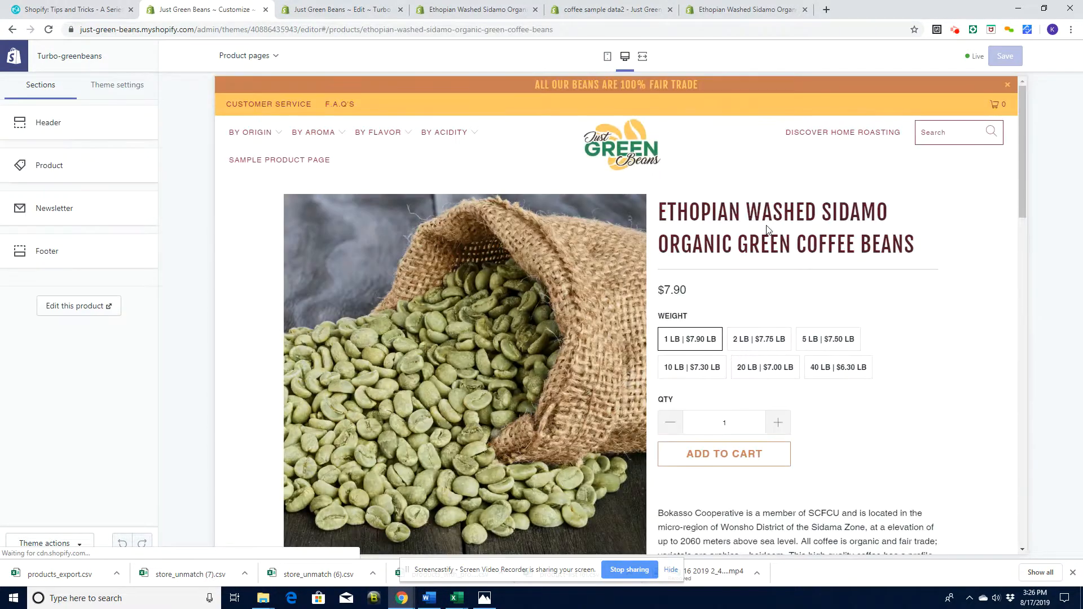
drag(1021, 178, 1021, 150)
Enable Show SKU in the theme's Product section settings and save the change.
click(49, 166)
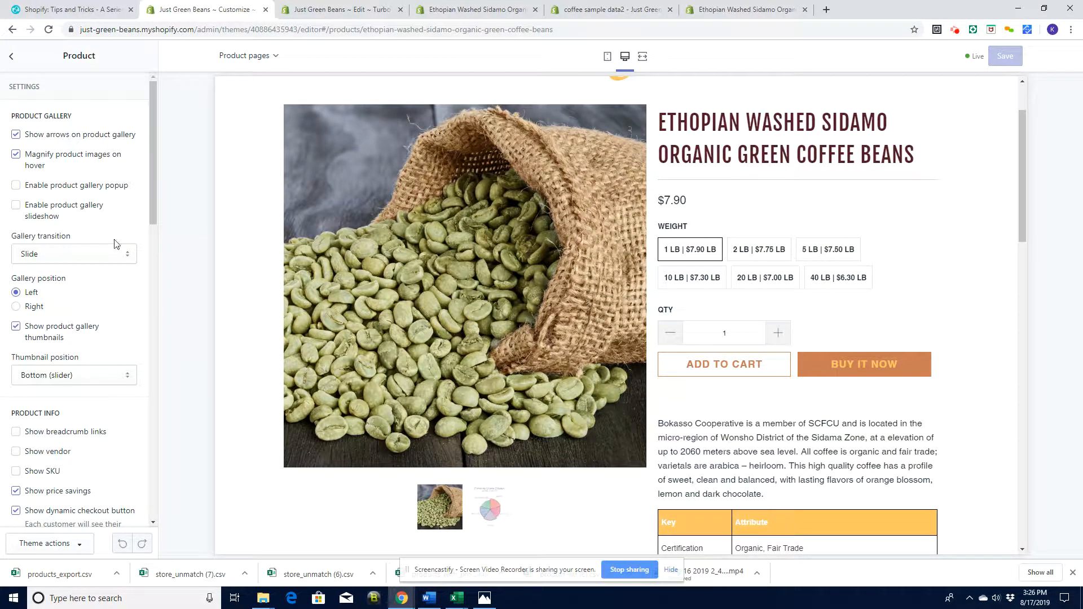
drag(151, 197, 152, 229)
click(11, 370)
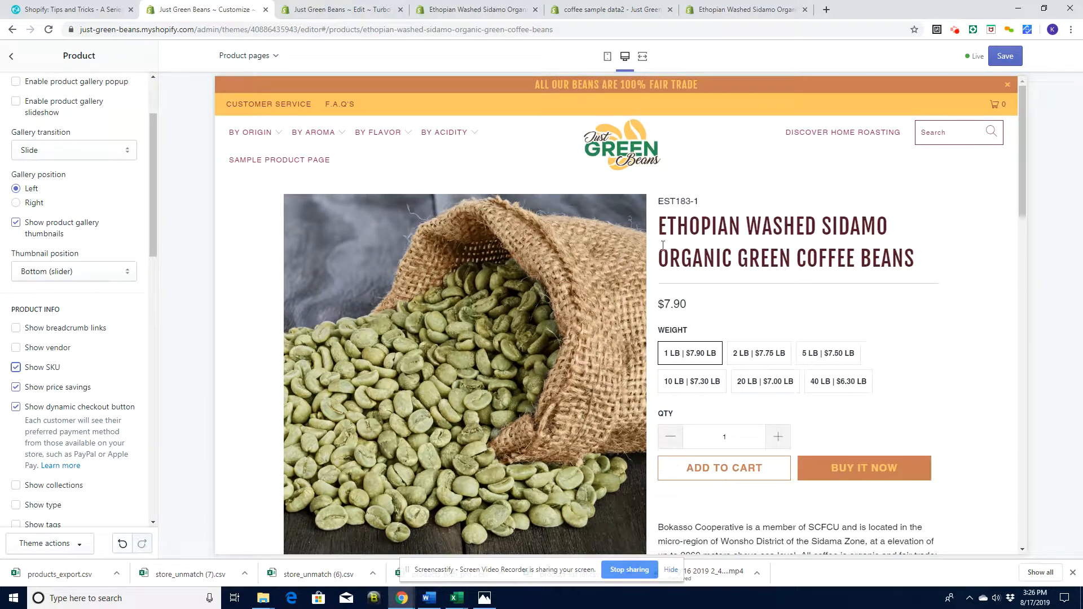
click(1005, 56)
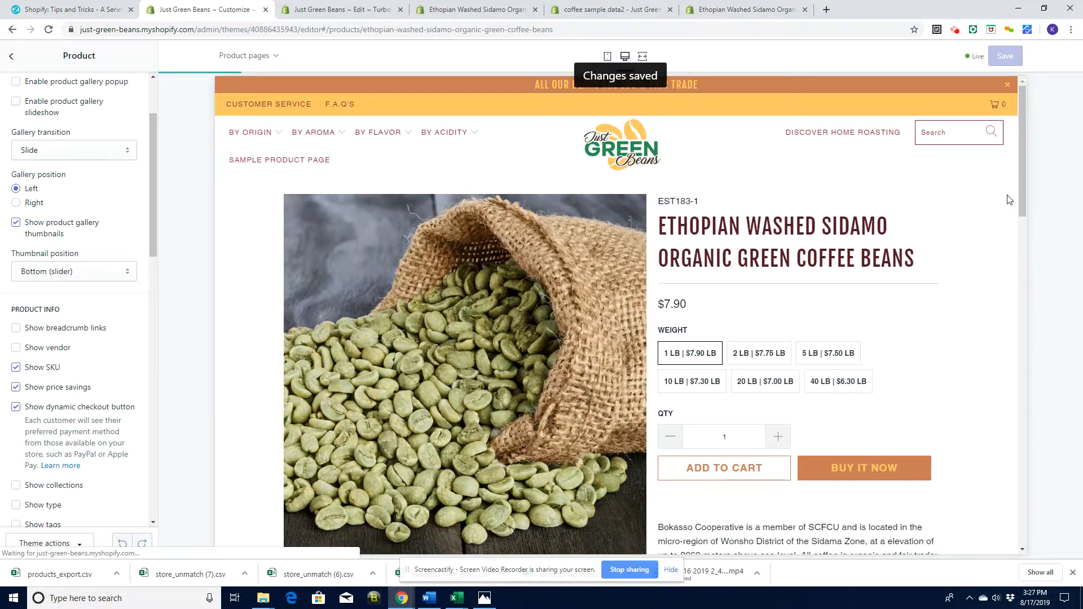
drag(1022, 193, 414, 180)
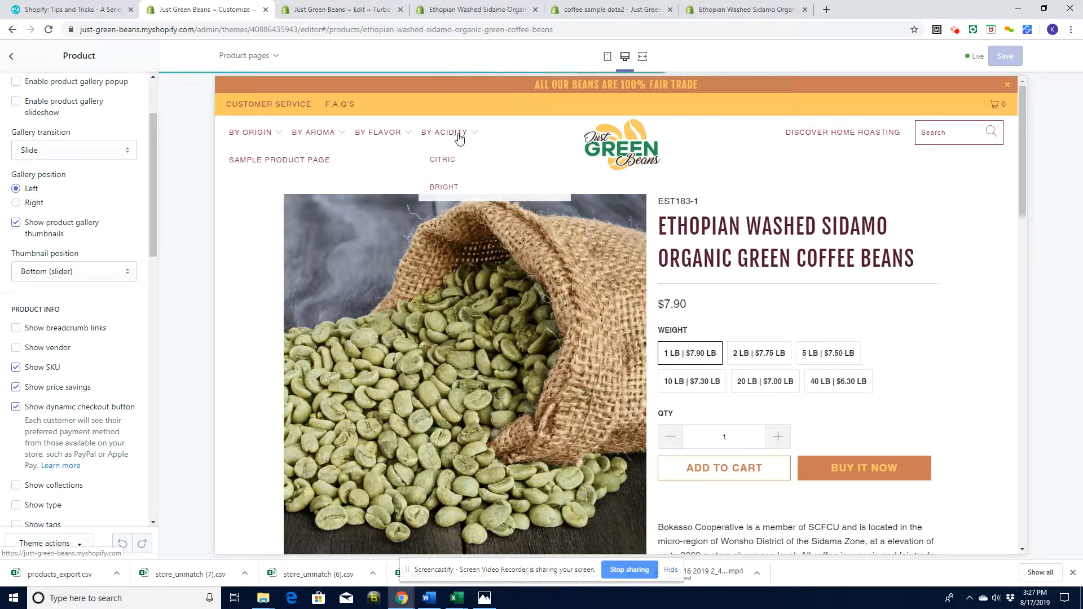
Check the coffee sample and Ethopian Washed Sidamo storefront pages, then return to the theme code.
mouse_move(272, 138)
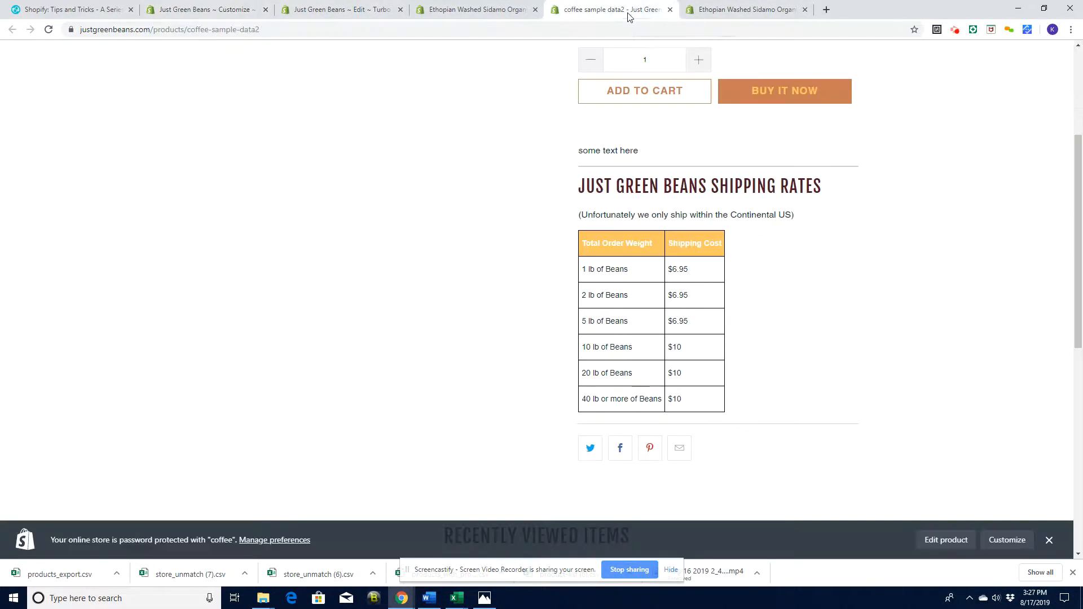
click(615, 10)
click(732, 13)
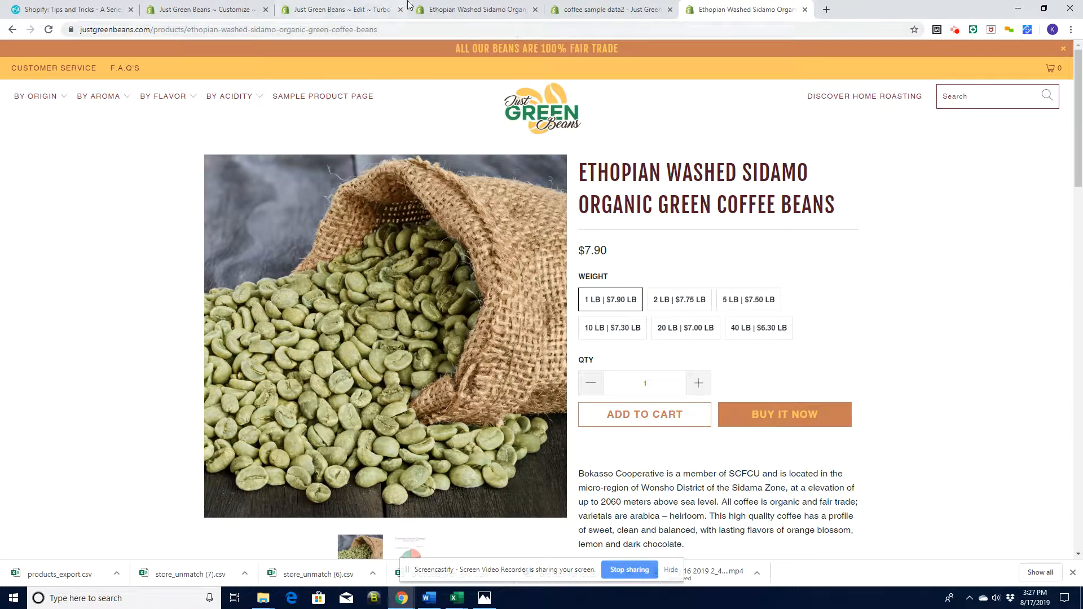
click(331, 9)
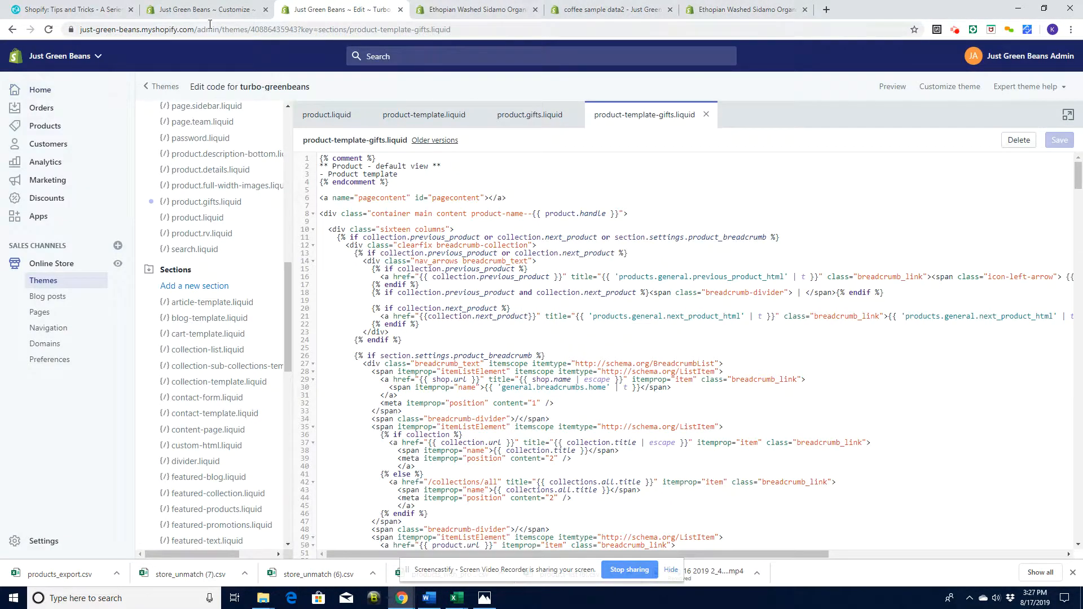
click(211, 12)
click(338, 10)
Start a new product collection titled mugs.
click(44, 125)
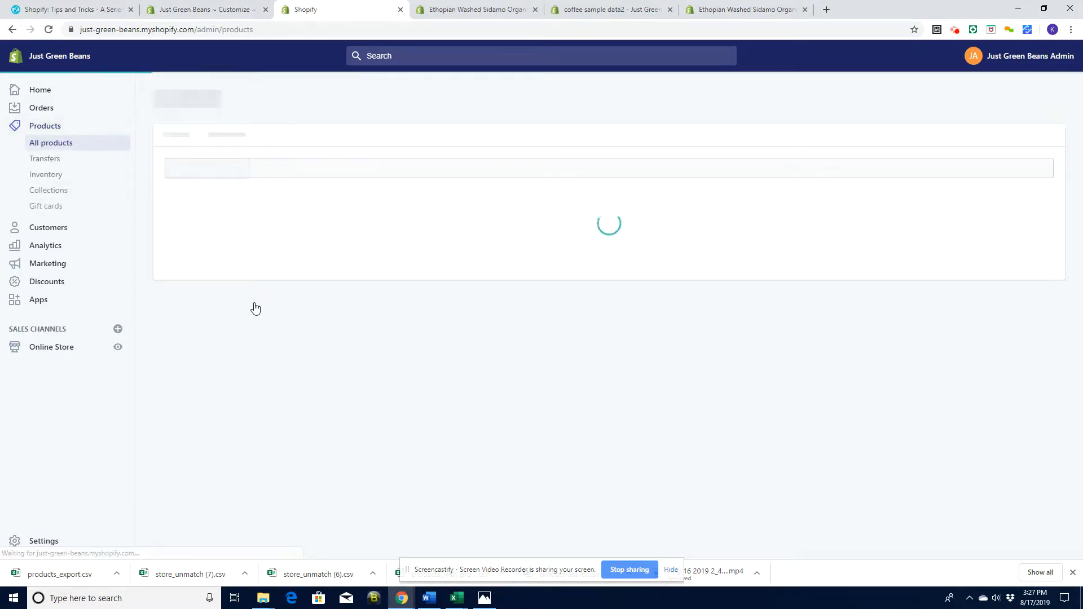
click(48, 192)
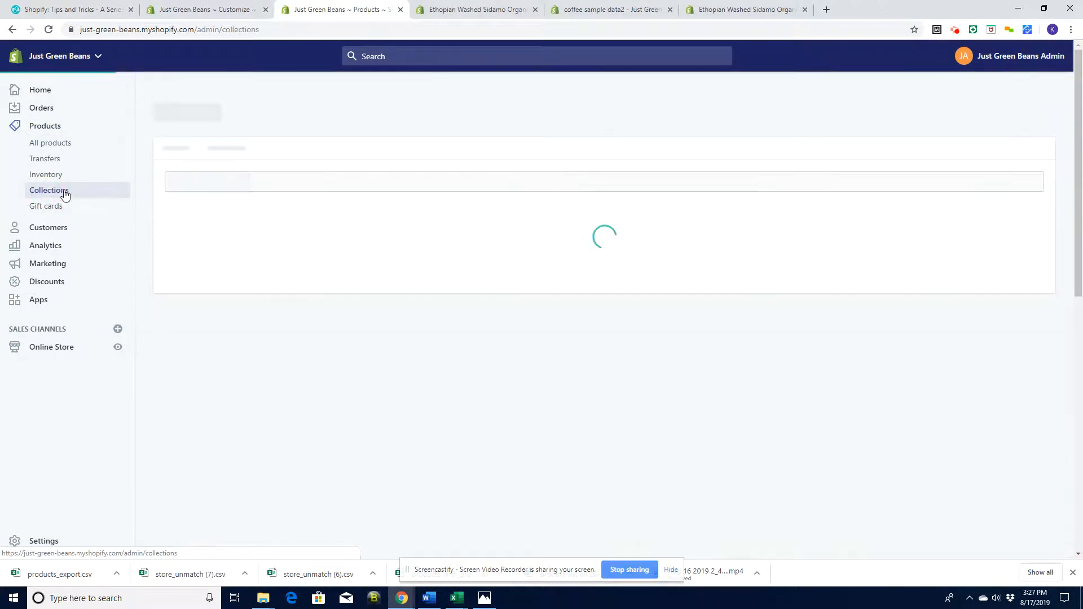
click(242, 192)
text(mu)
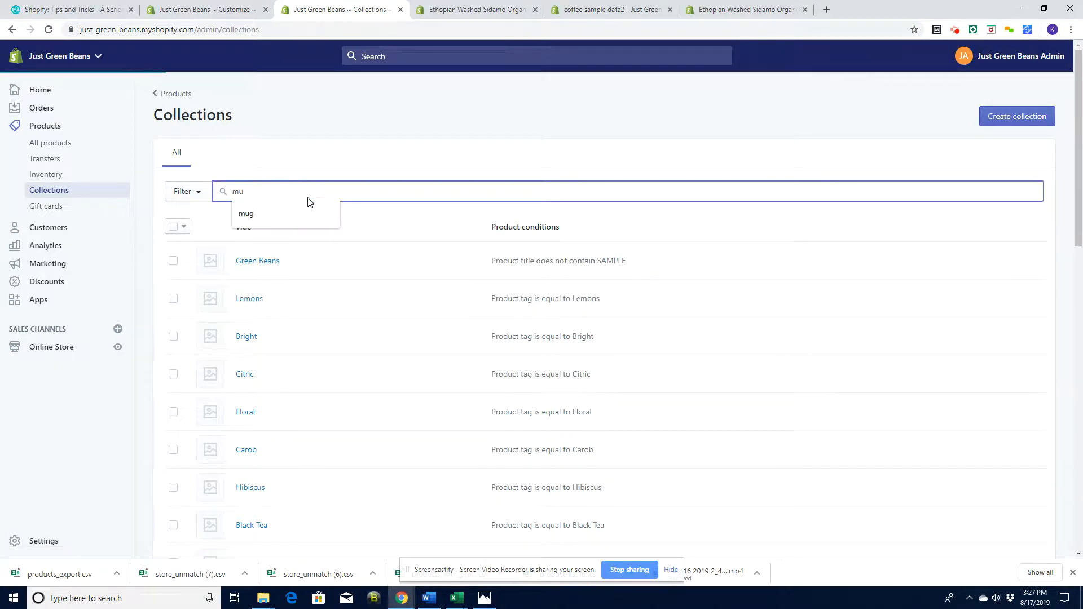
key(BackSpace)
click(1004, 116)
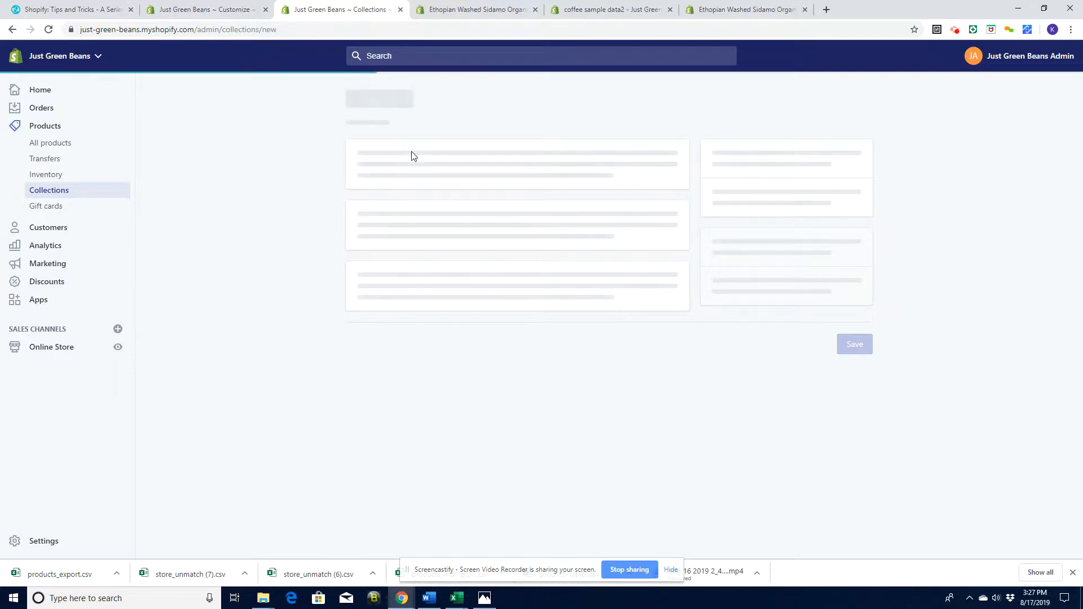
click(407, 169)
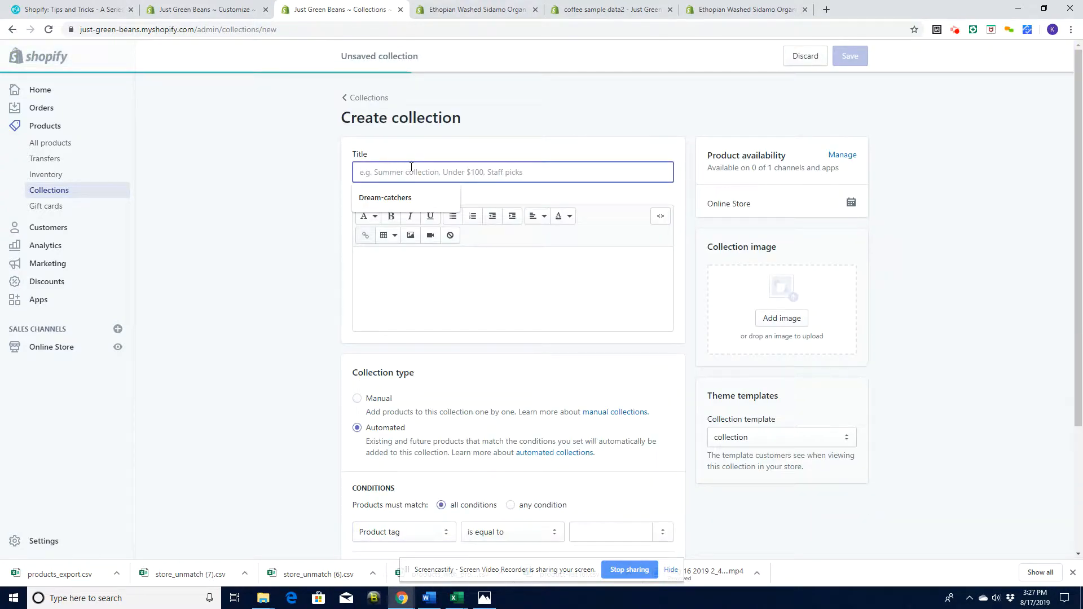
text(mugs)
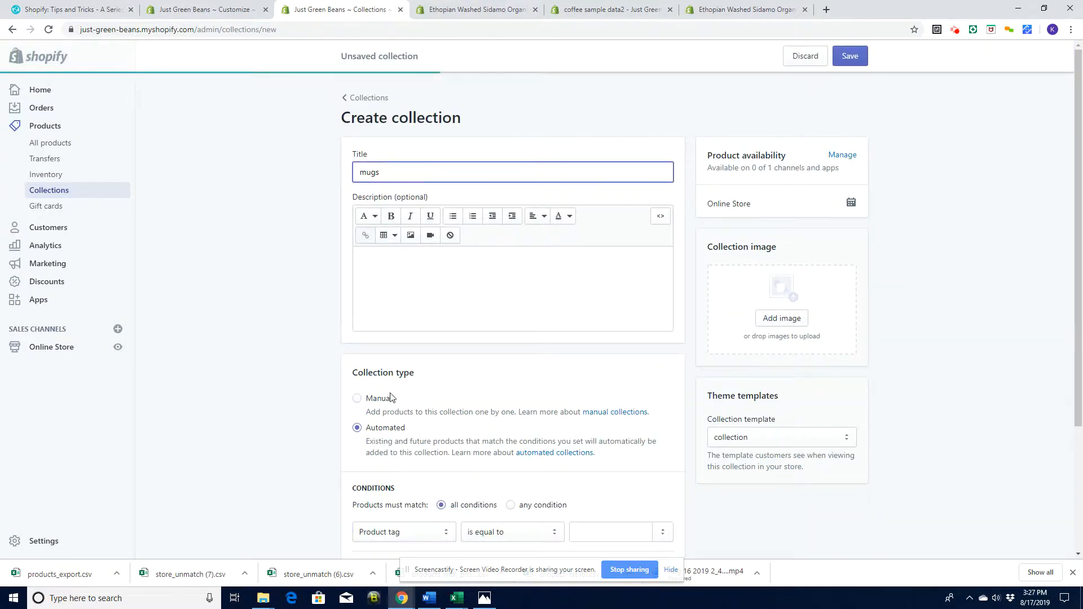
Set the automated collection's condition to product title contains mug and save the collection.
click(412, 536)
click(511, 533)
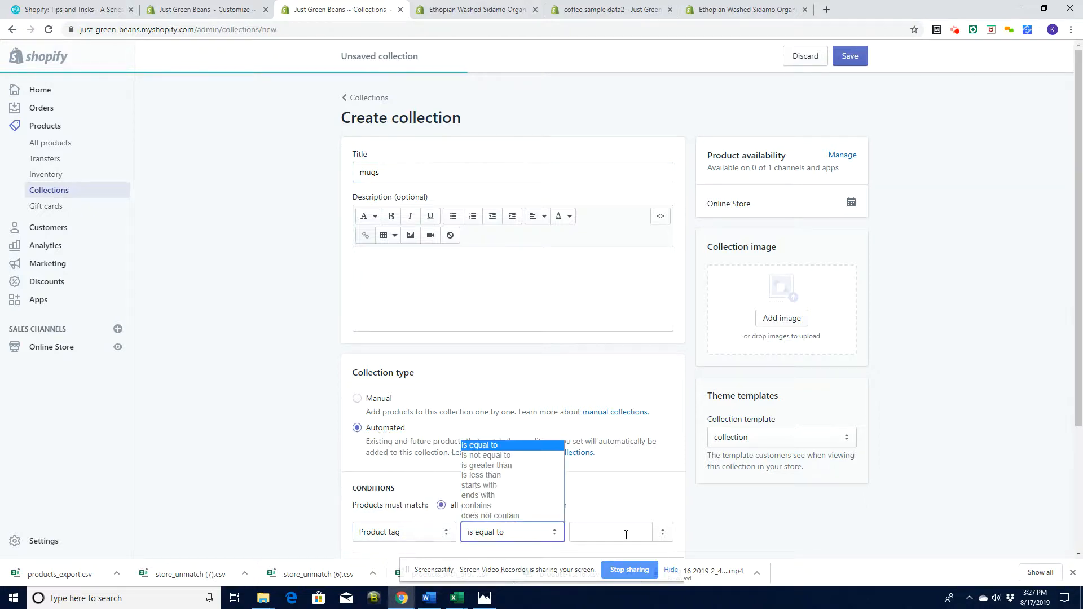
click(398, 532)
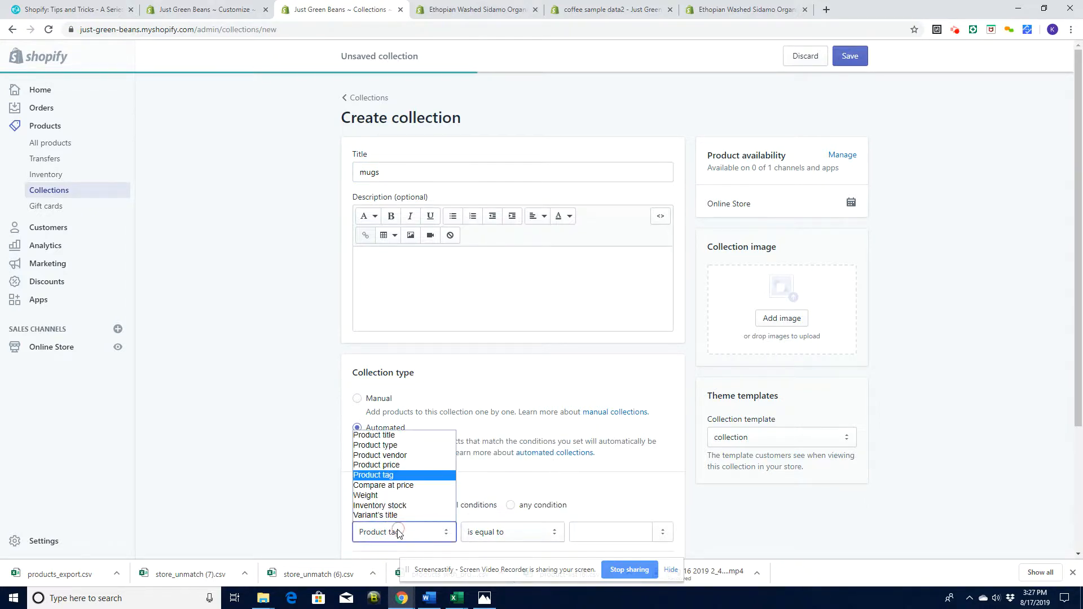
click(386, 438)
click(511, 532)
click(511, 507)
click(605, 533)
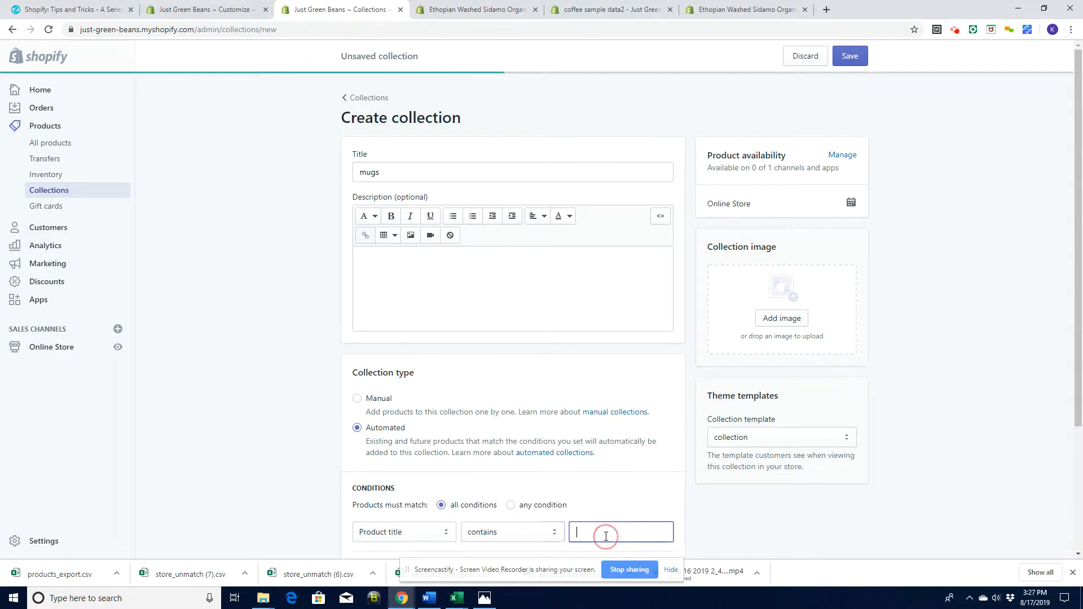
text(mug)
click(857, 56)
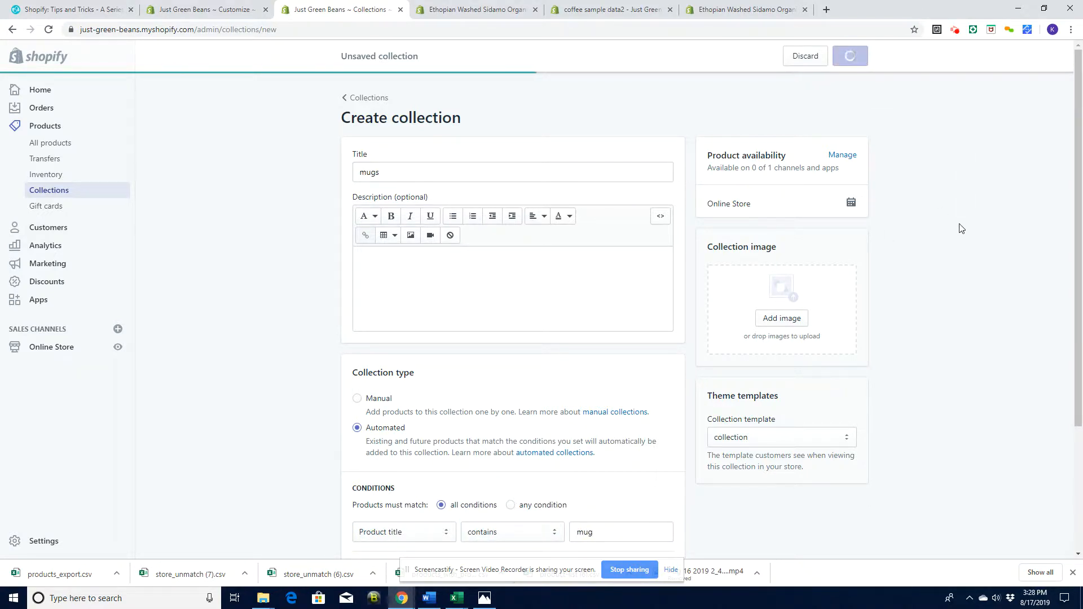
Review the mugs collection's condition and matching products, then return to the collections list.
scroll(1071, 242, down, 5)
scroll(1071, 243, up, 5)
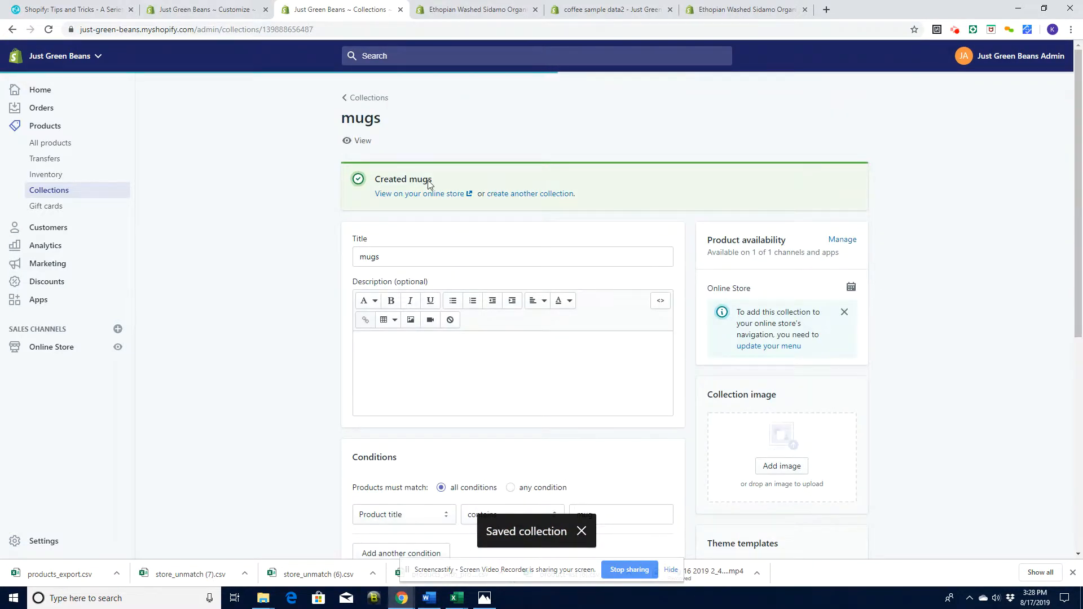
drag(1078, 202, 1075, 362)
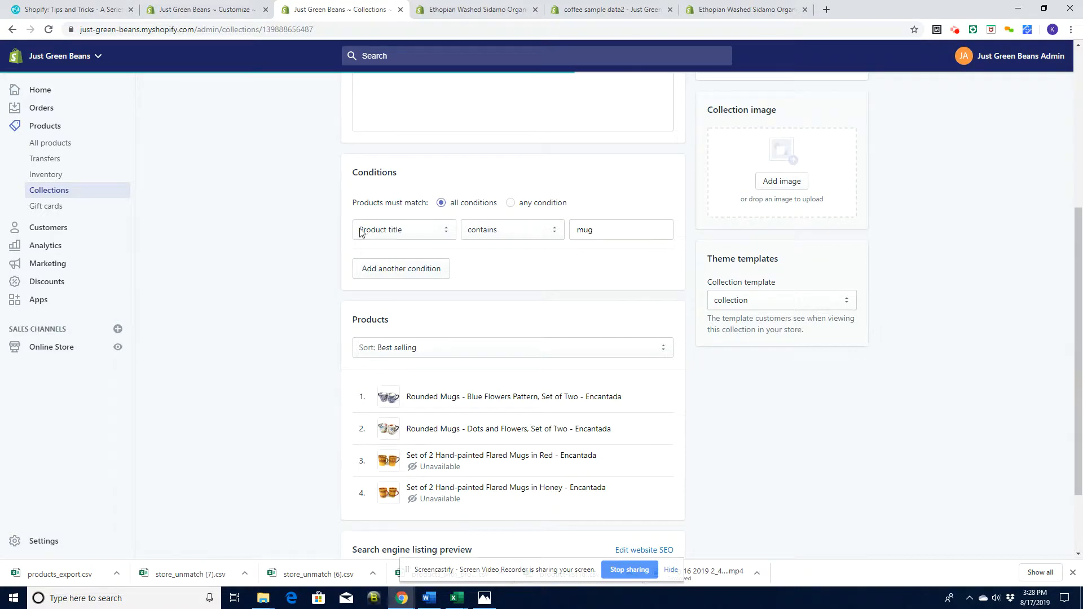
click(597, 233)
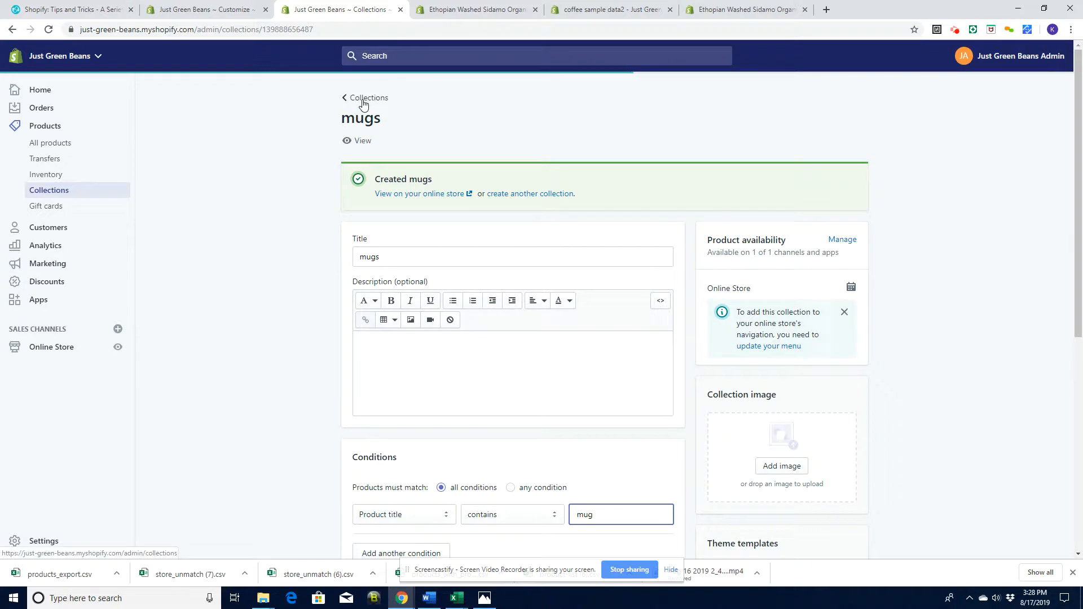
click(374, 100)
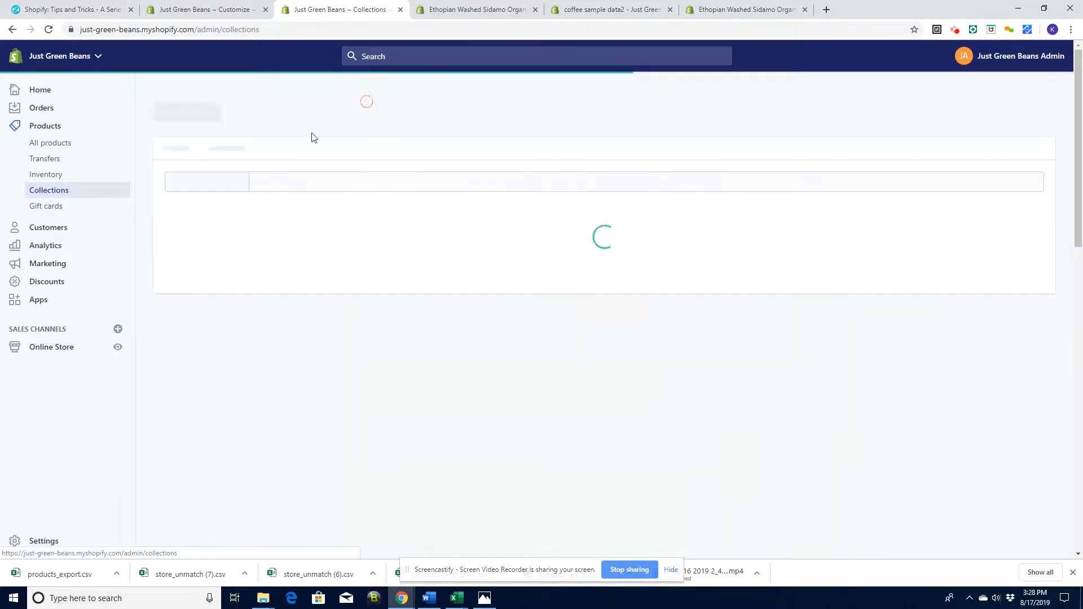
Add a menu item named Mugs, linked to the mugs collection, to the online store's Main menu.
click(48, 355)
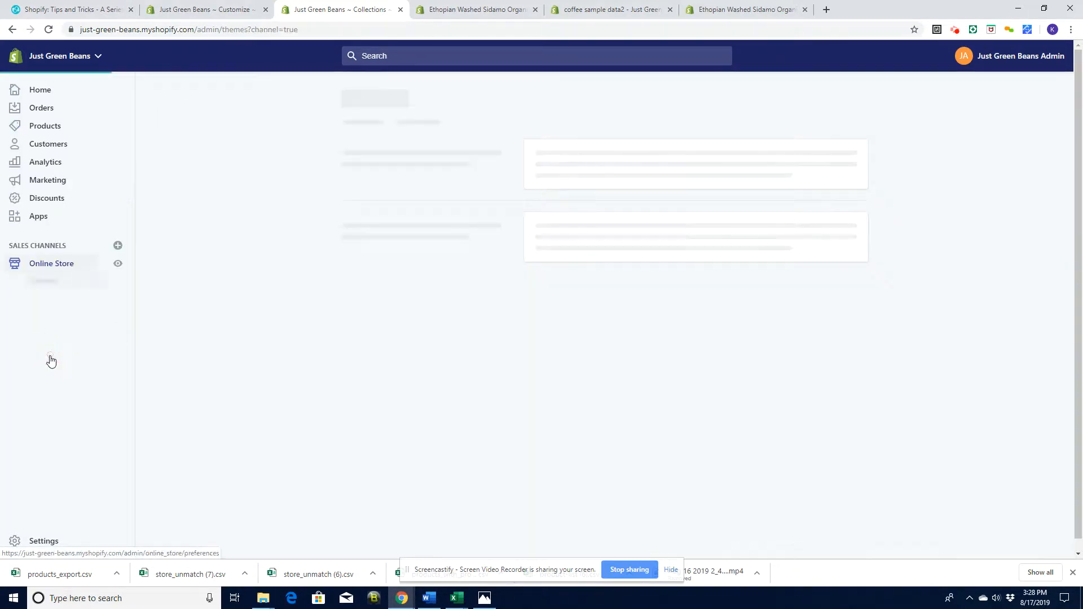
click(49, 331)
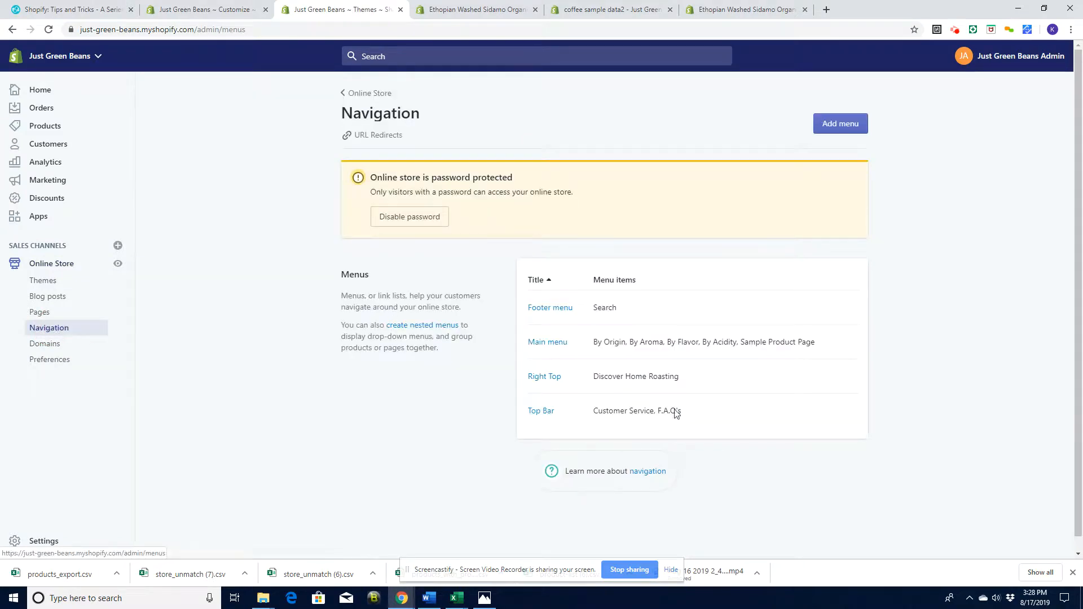
click(556, 343)
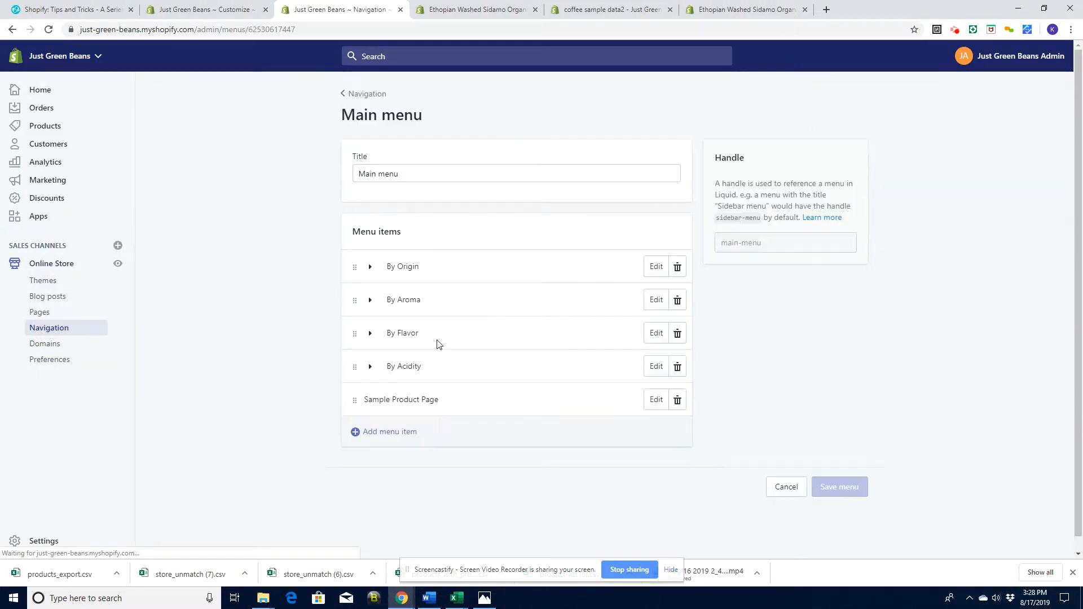
click(387, 436)
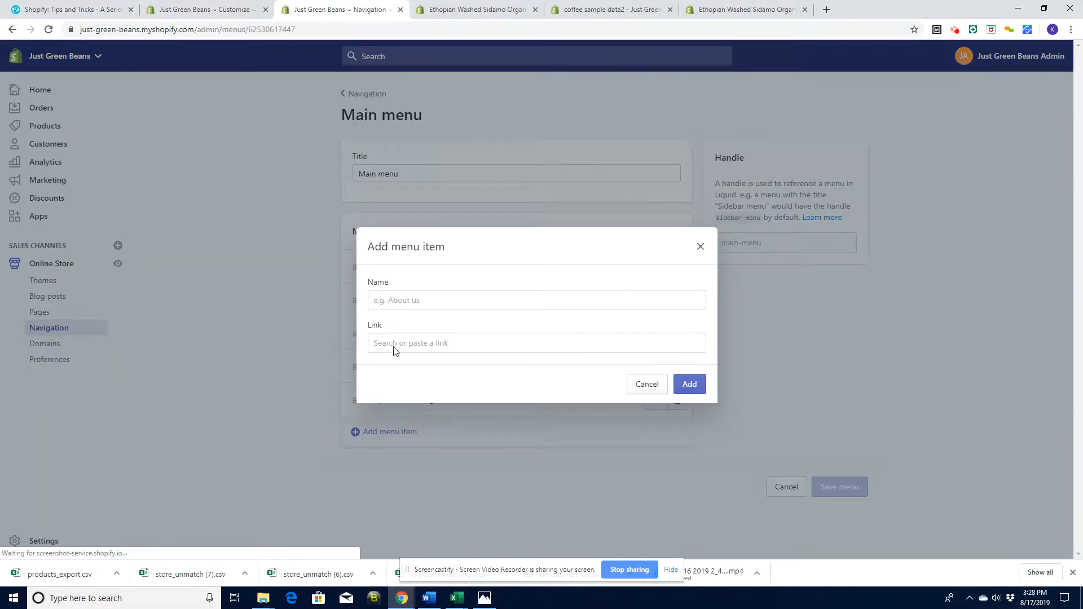
click(394, 296)
text(Mugs)
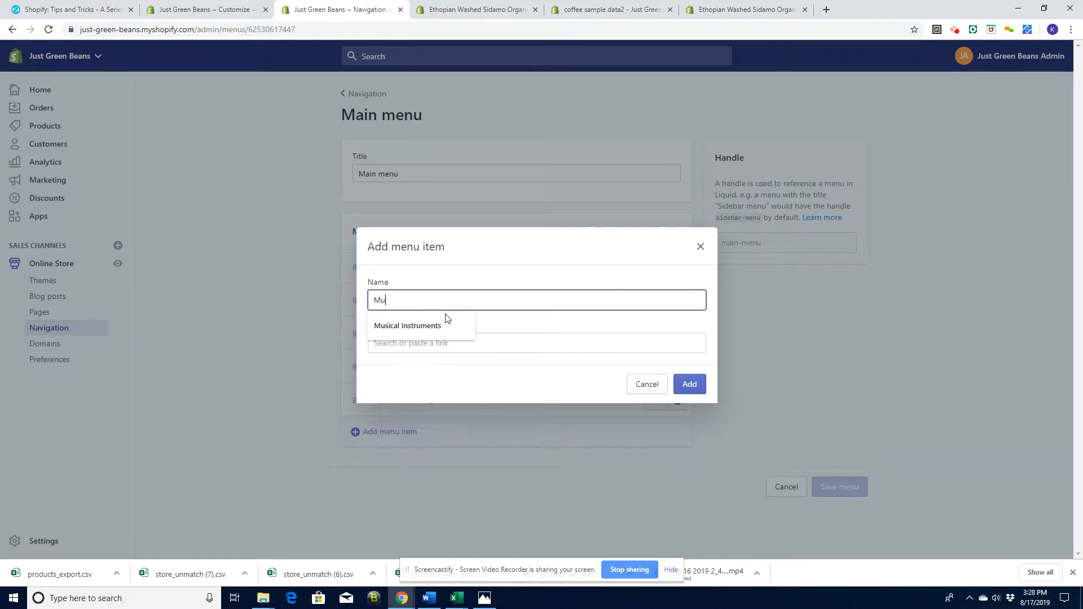
click(452, 341)
text(Mug)
click(418, 281)
click(407, 301)
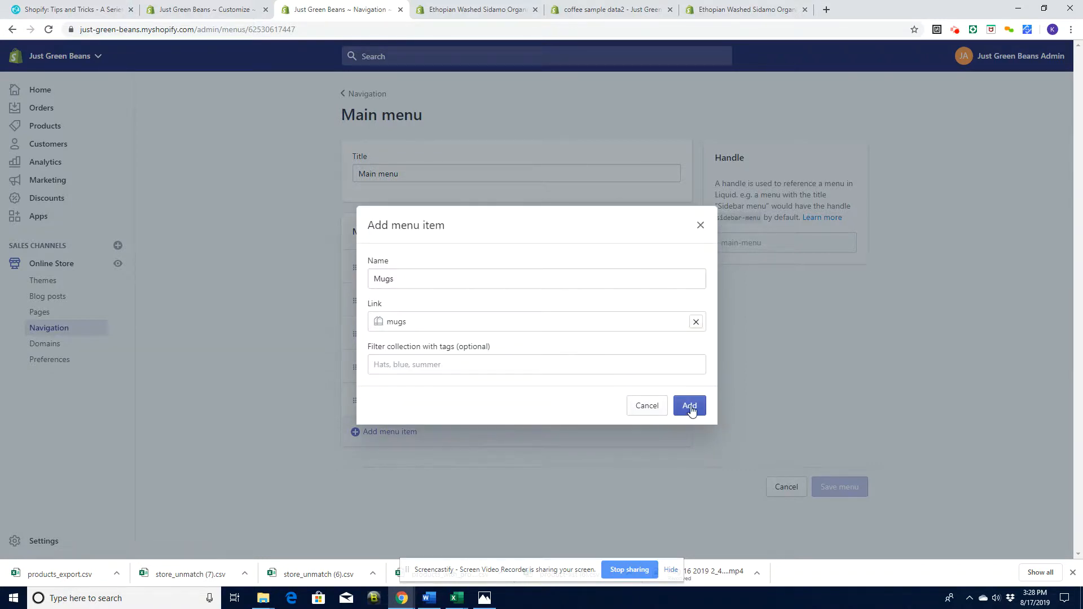
click(702, 409)
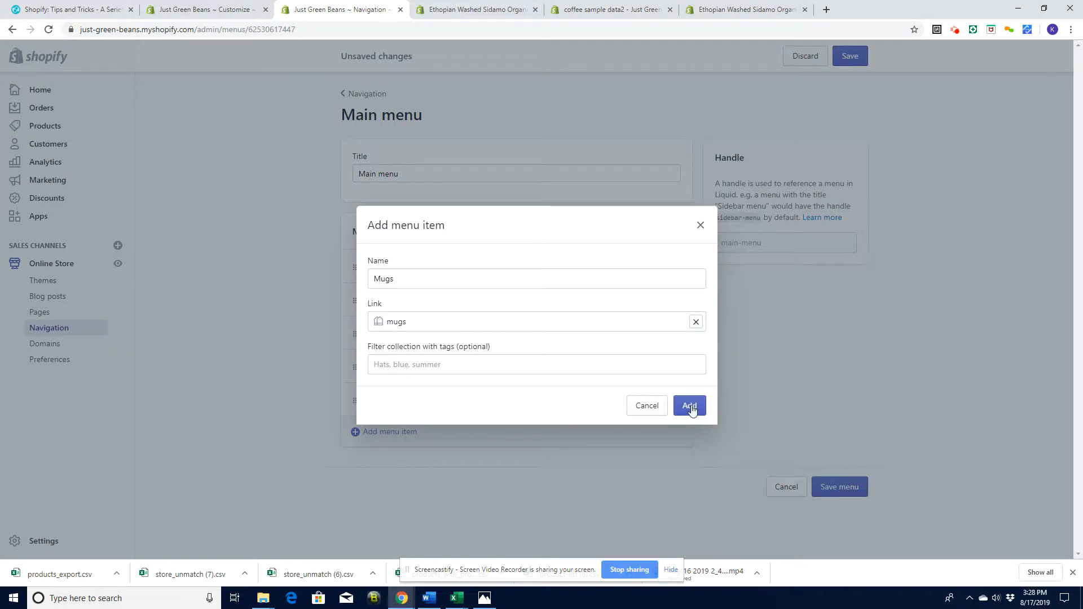
Confirm the new Mugs menu item and save the Main menu.
click(692, 409)
click(841, 520)
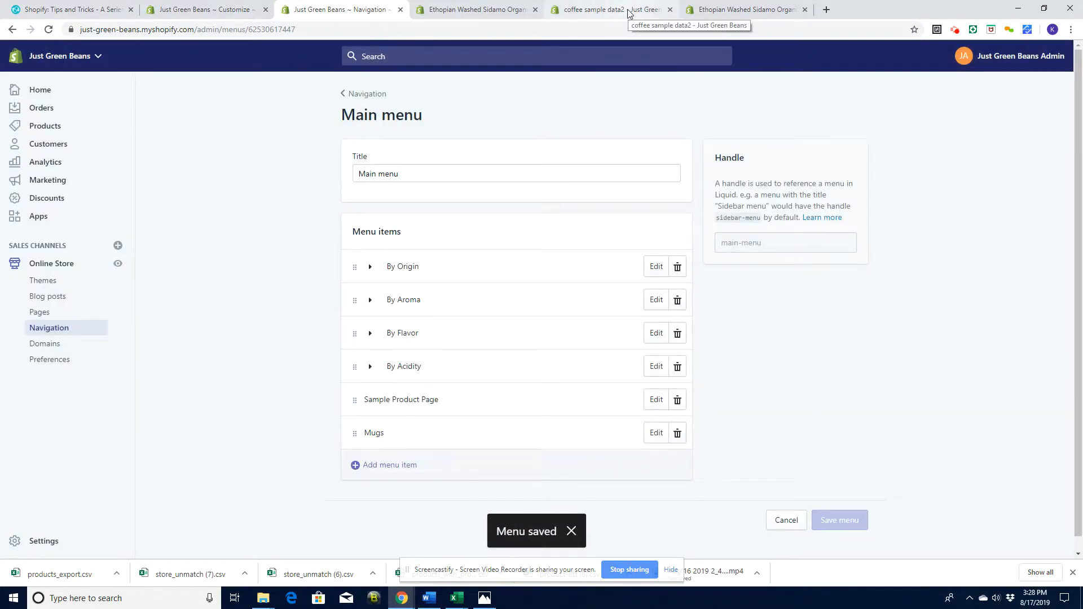
Search the store's product list for mug to check which products match.
click(226, 10)
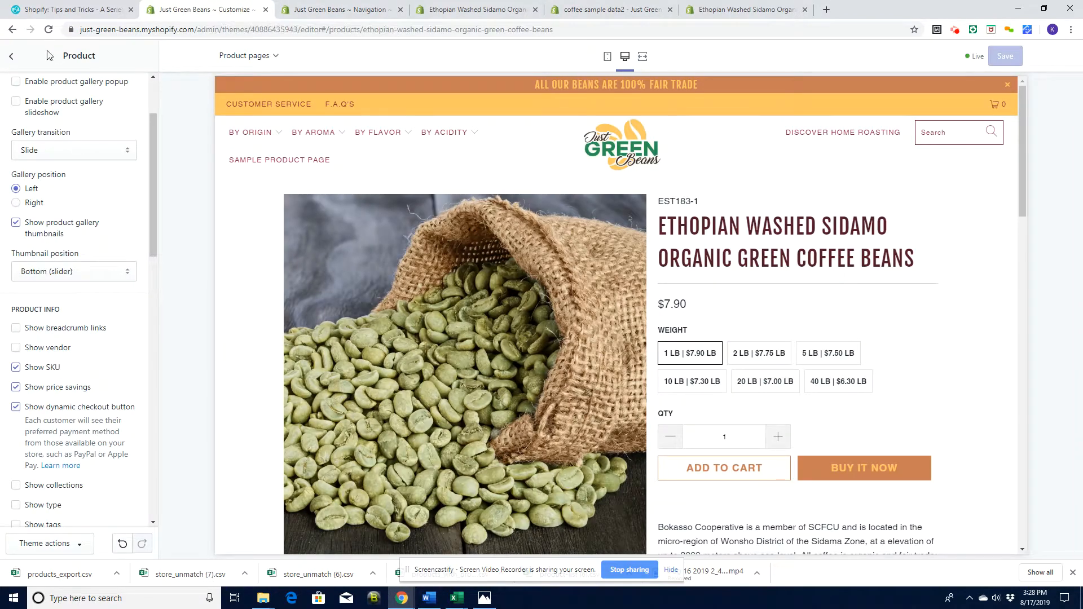
click(331, 10)
click(36, 127)
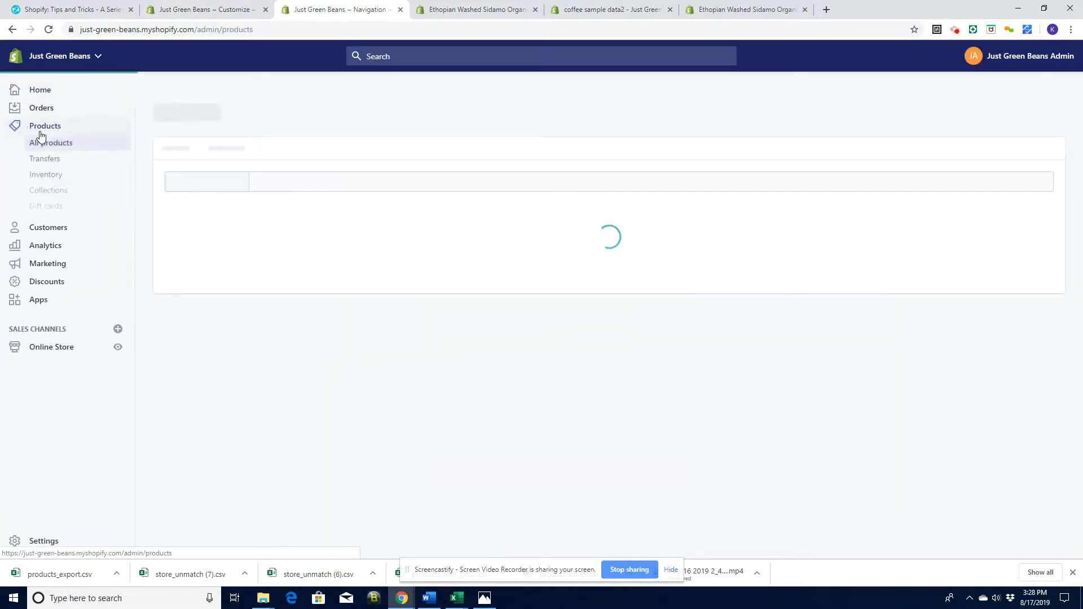
click(220, 193)
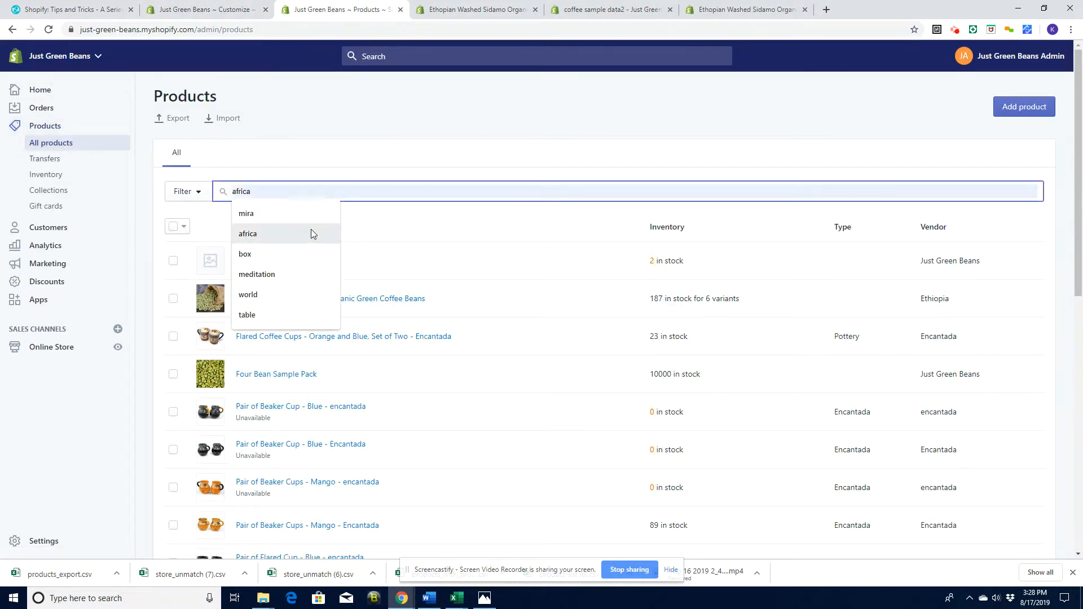
text(mug)
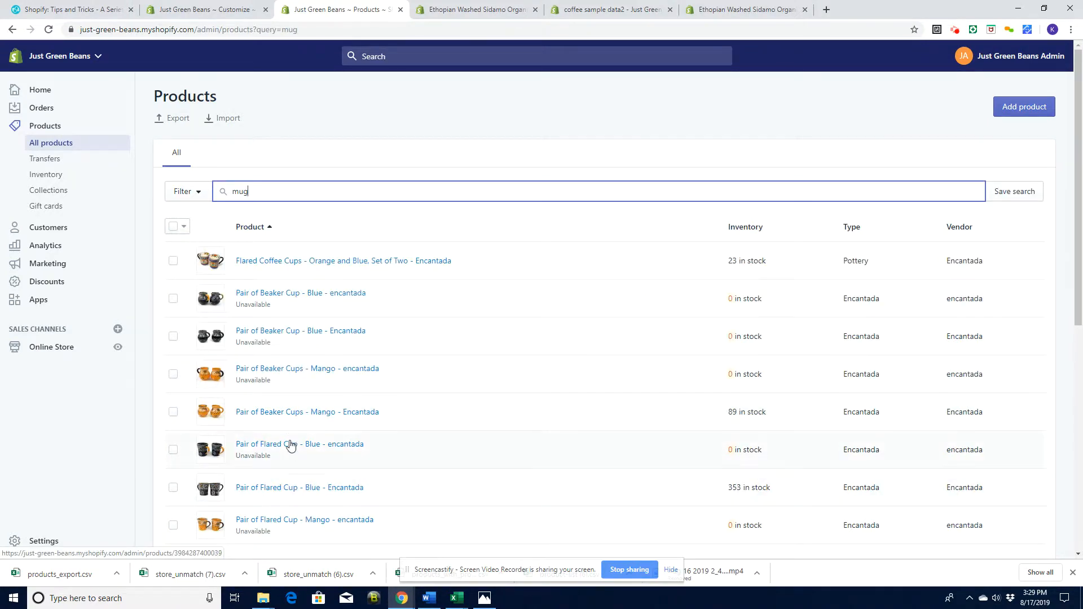
Add a second condition, product title contains cup, to the mugs collection, match products on any condition, and save.
click(47, 193)
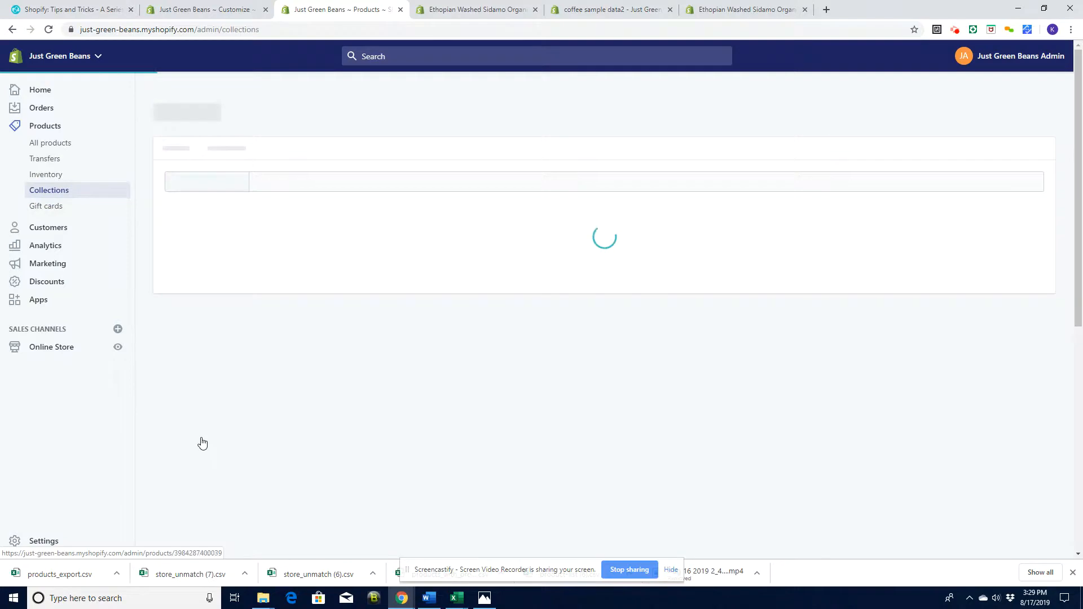
click(257, 265)
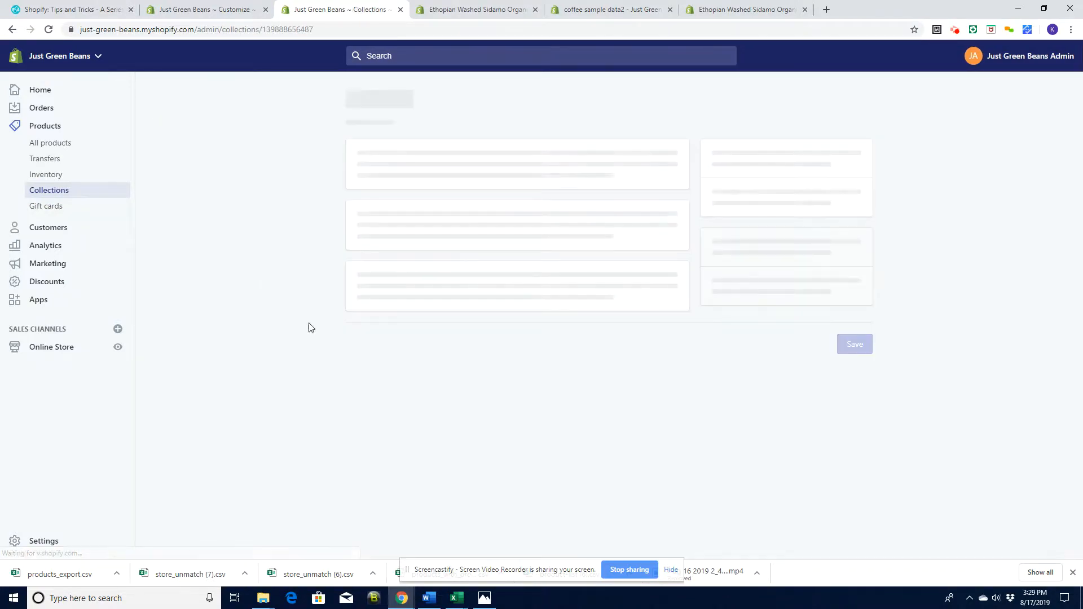
click(396, 497)
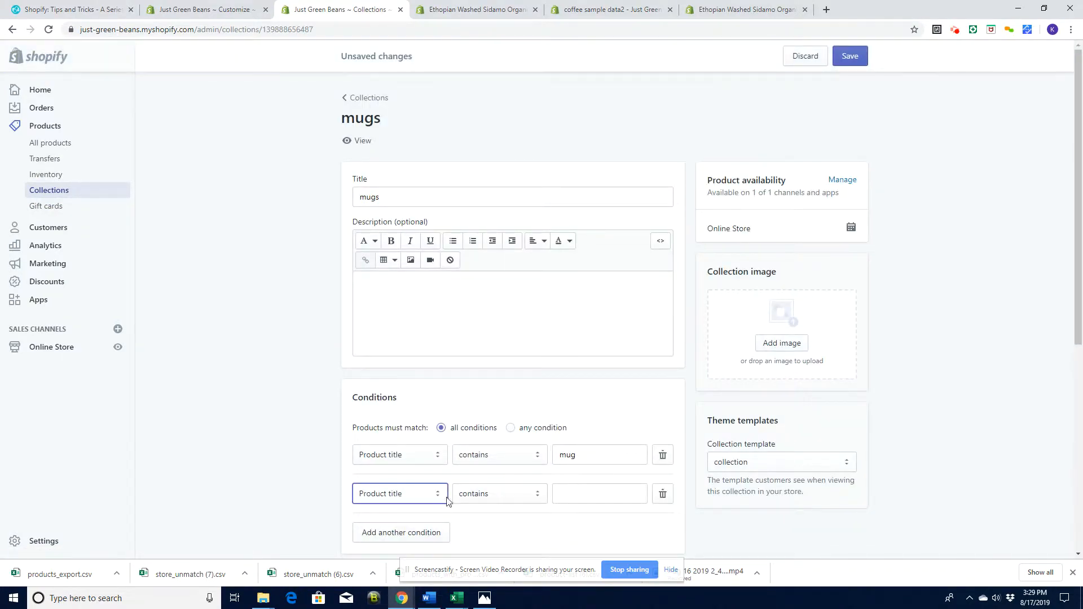
click(575, 496)
text(cup)
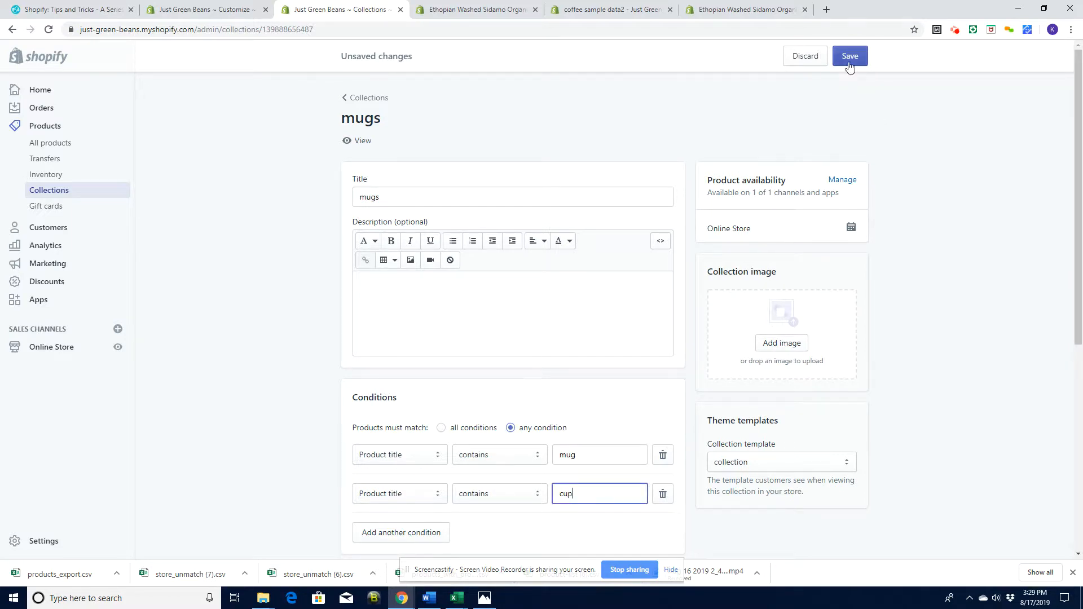
click(850, 58)
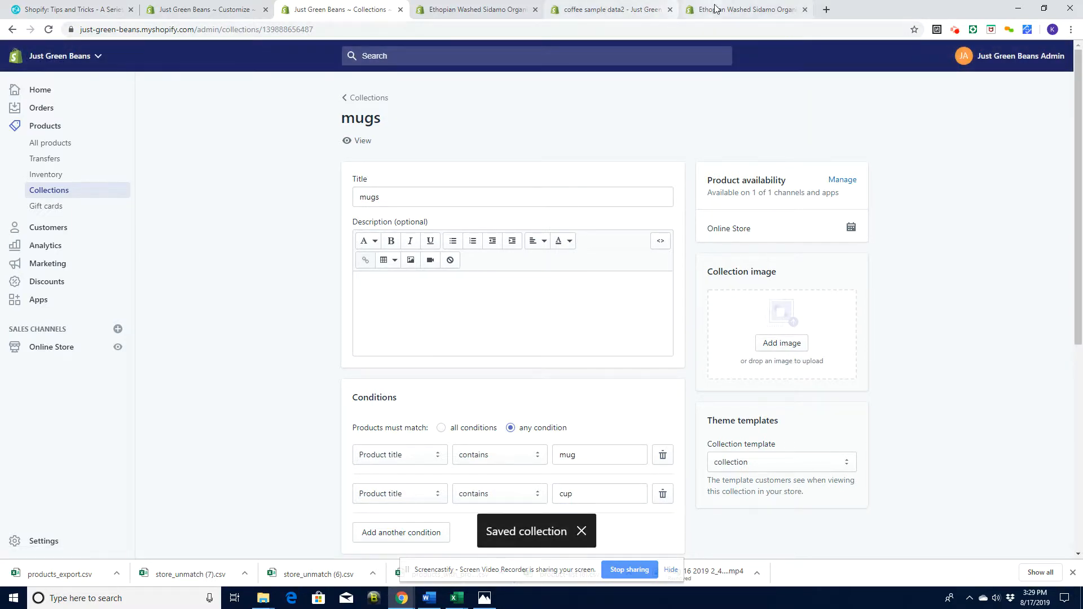
Reload the live storefront's home page and view the Mugs collection from its main menu.
click(727, 9)
click(542, 110)
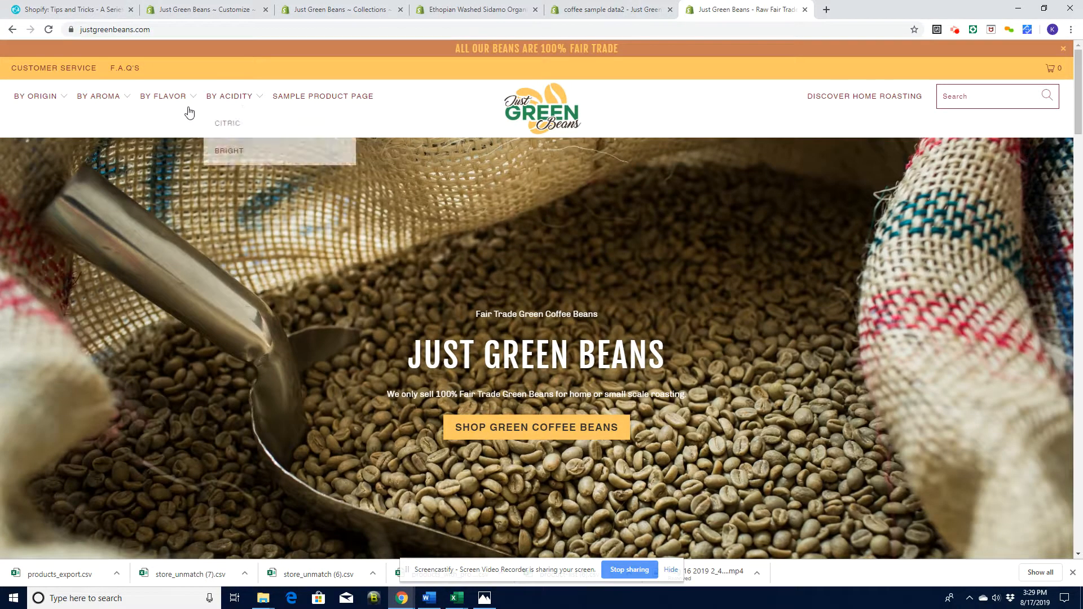
click(550, 116)
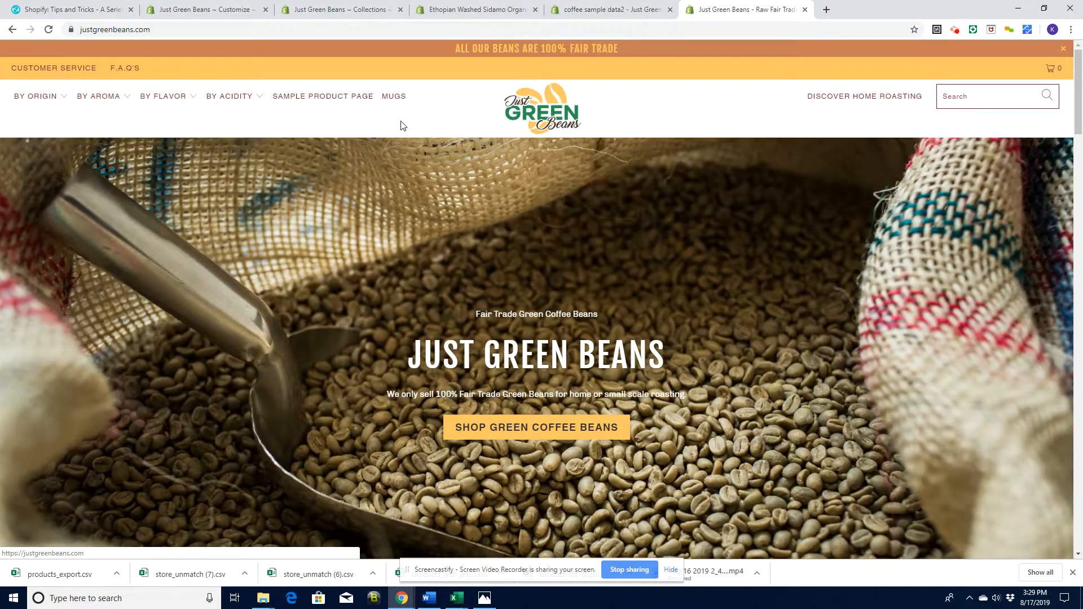
click(397, 101)
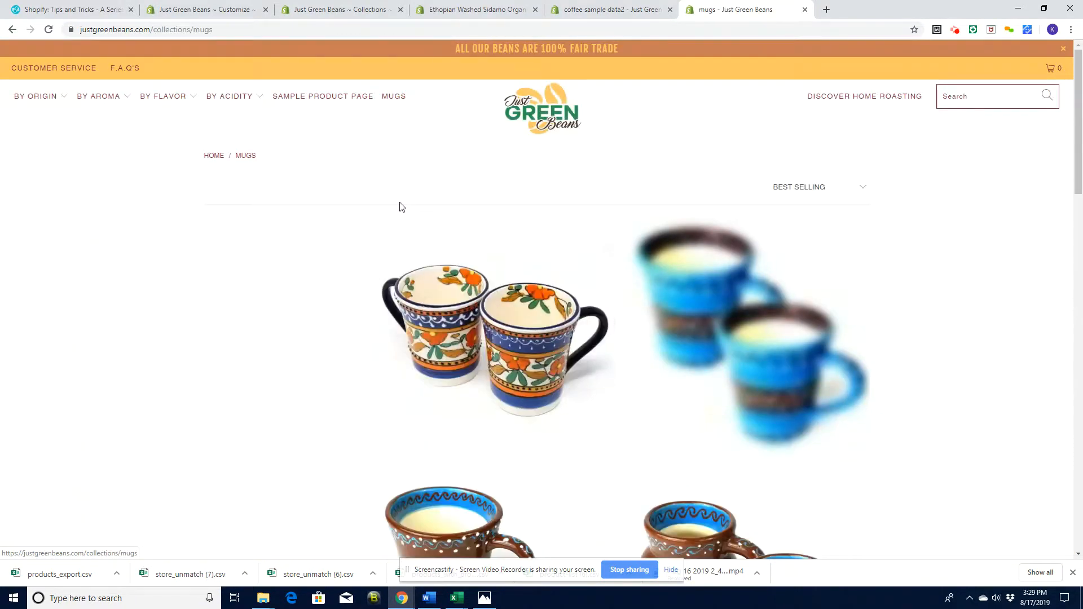
Browse the products in the storefront's Mugs collection and view the Pair of Beaker Cups - Mango - Encantada product page.
drag(1075, 173, 1081, 404)
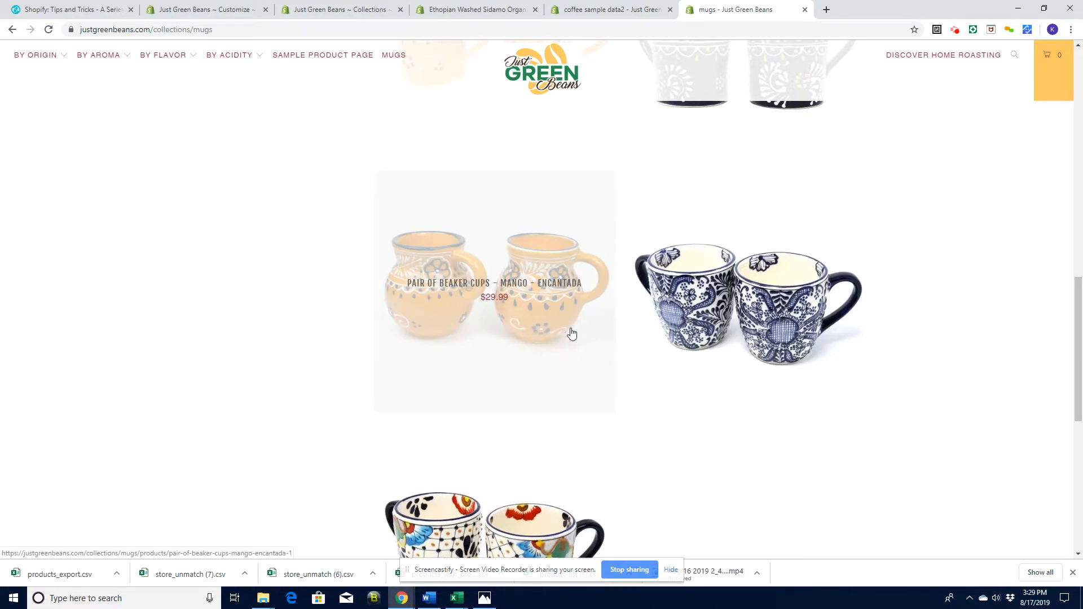
drag(1081, 372, 1081, 368)
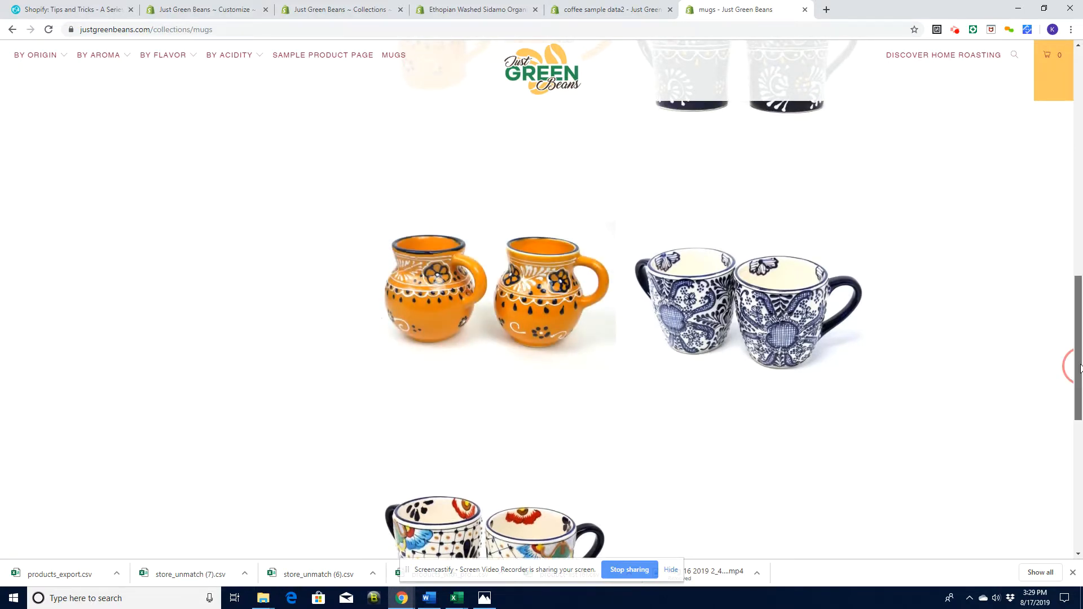
click(550, 342)
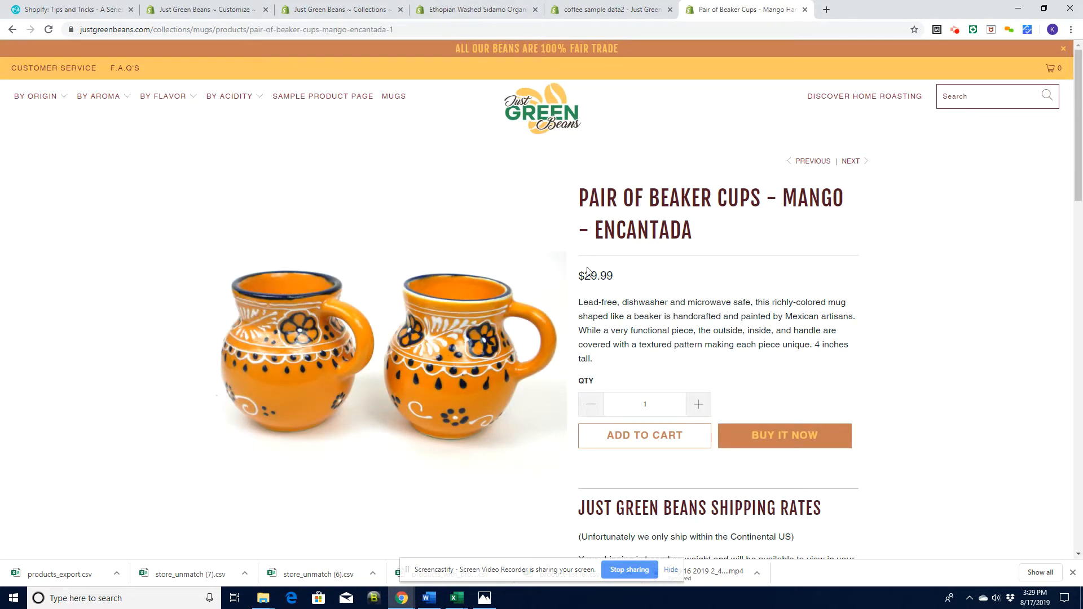
Return to the store admin and open the Turbo-greenbeans theme in the theme editor.
click(330, 14)
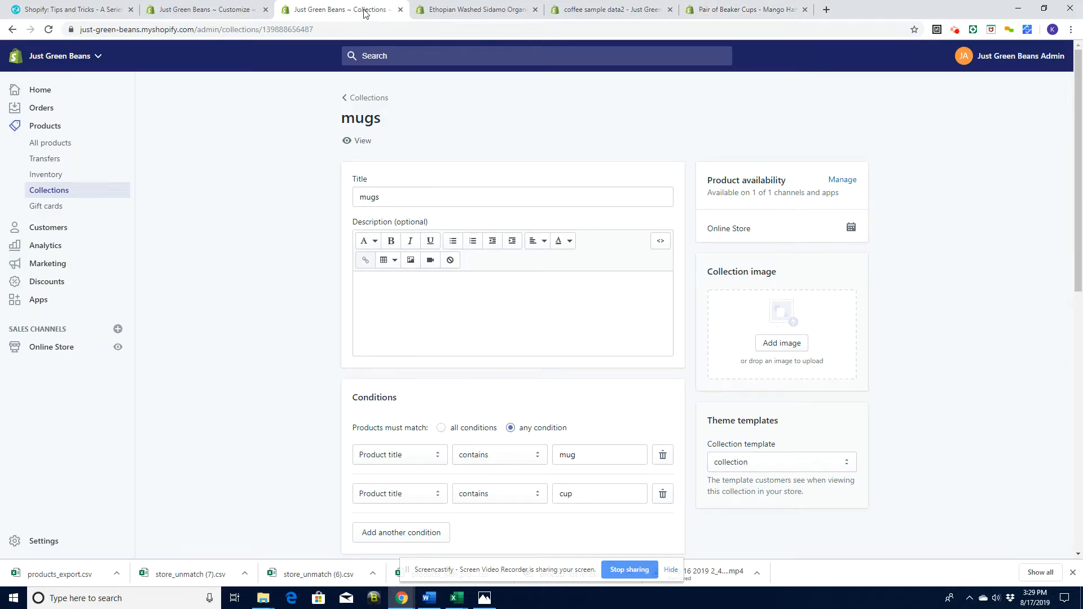
click(471, 10)
click(584, 12)
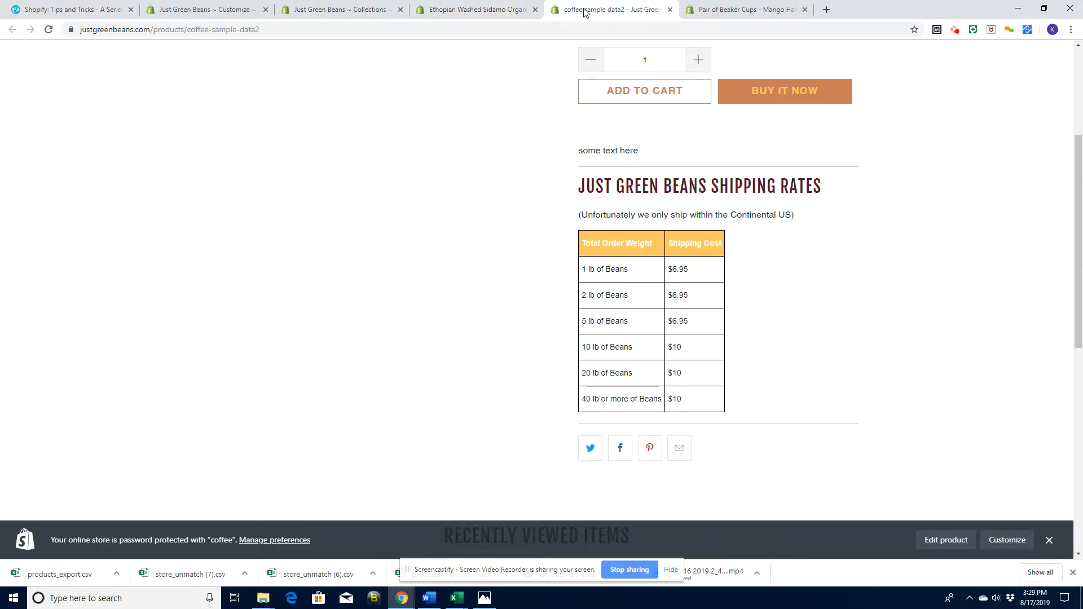
click(729, 11)
click(324, 10)
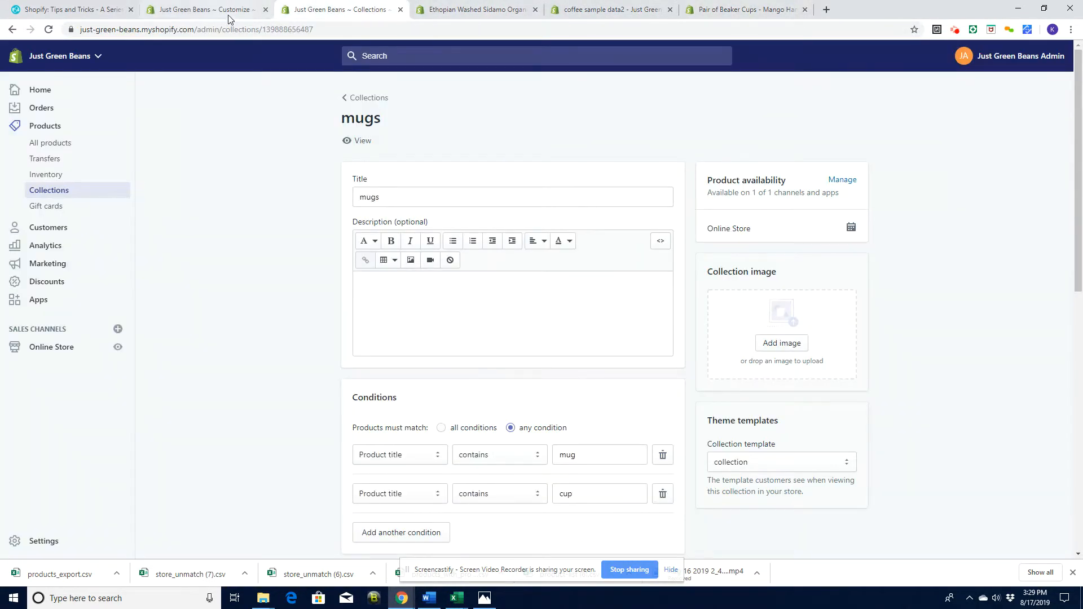
click(60, 348)
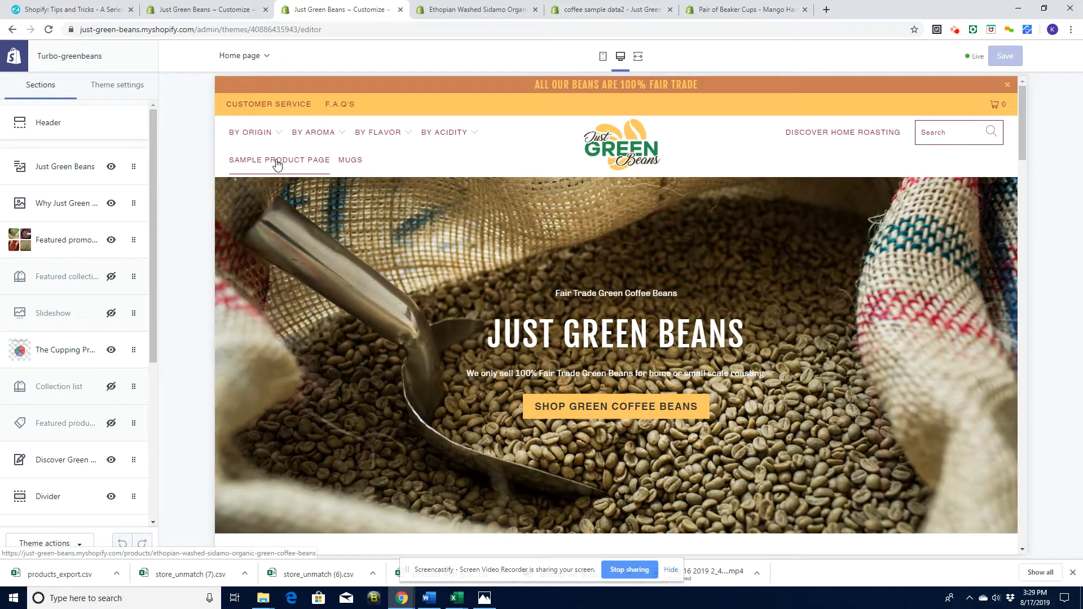
Preview the Sample Product Page in the theme editor and review its Product section settings, including the product info options.
click(282, 160)
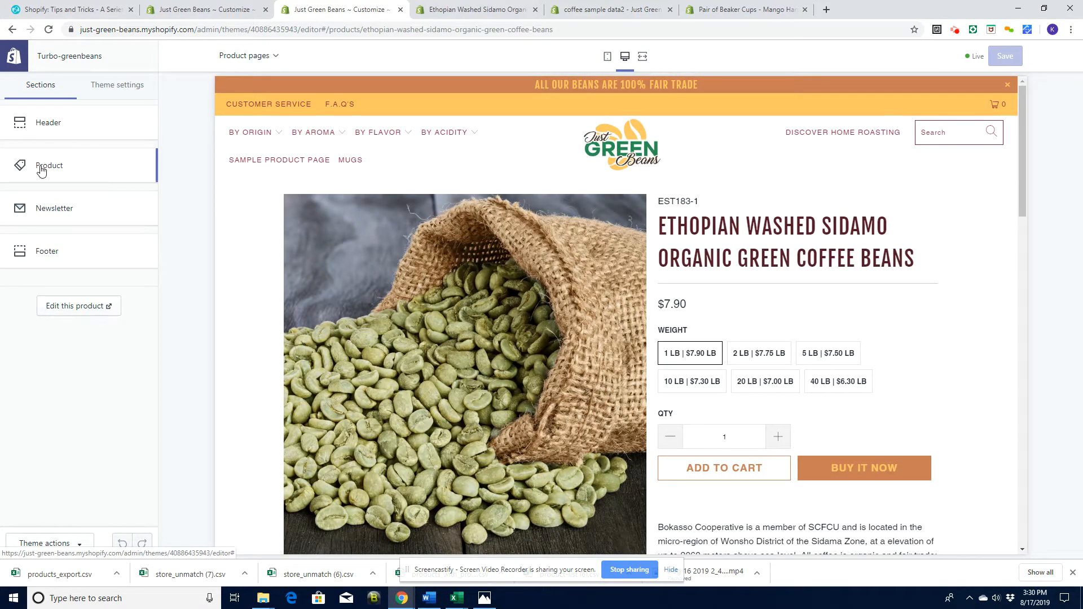
click(43, 166)
drag(154, 201, 153, 259)
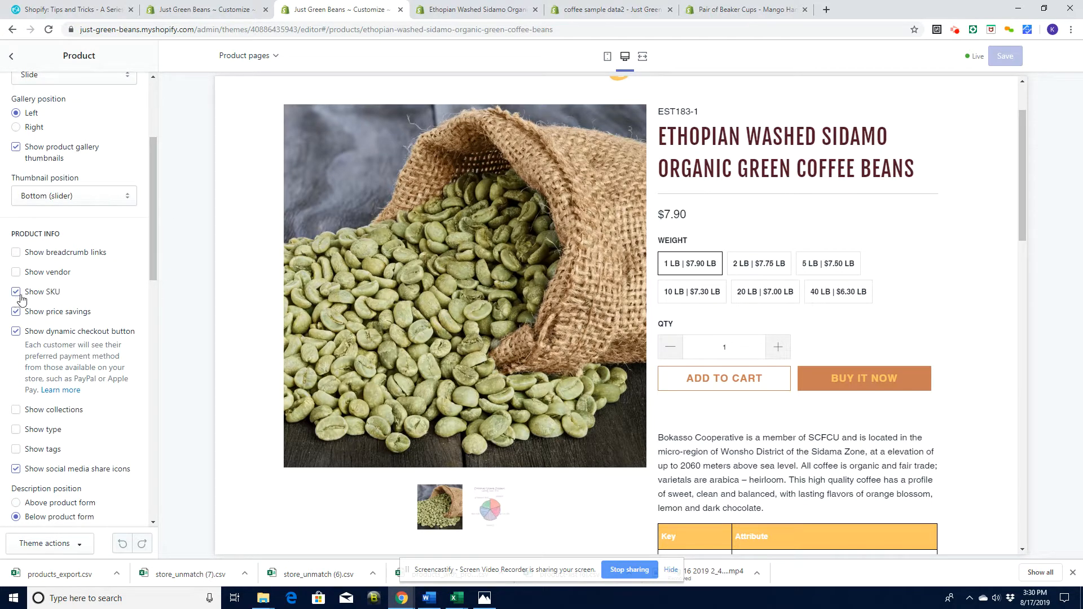
click(10, 57)
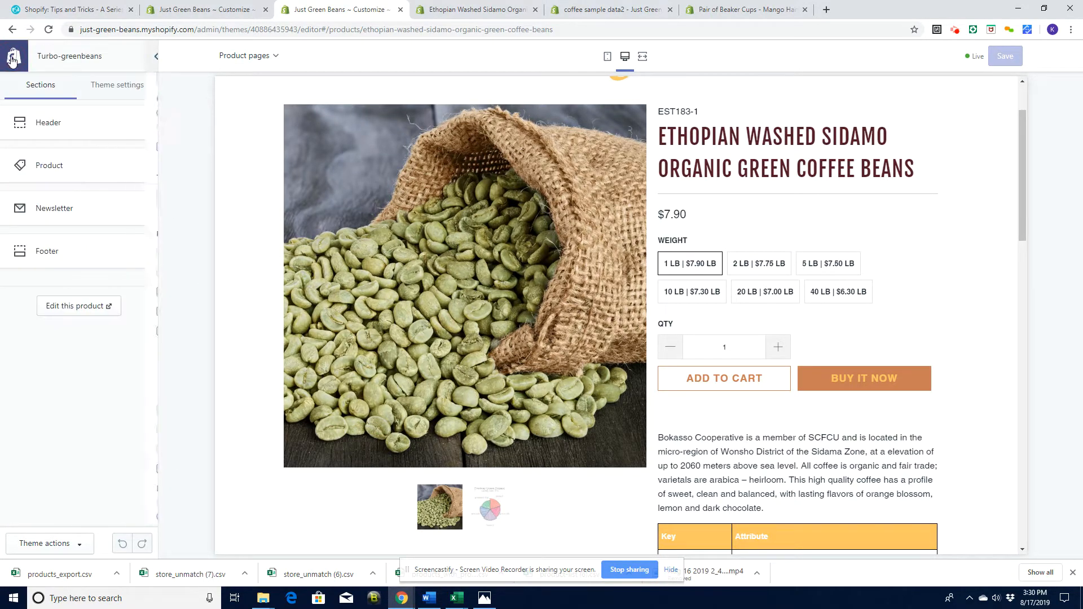
click(276, 58)
click(277, 57)
click(1029, 163)
drag(1030, 146, 1023, 120)
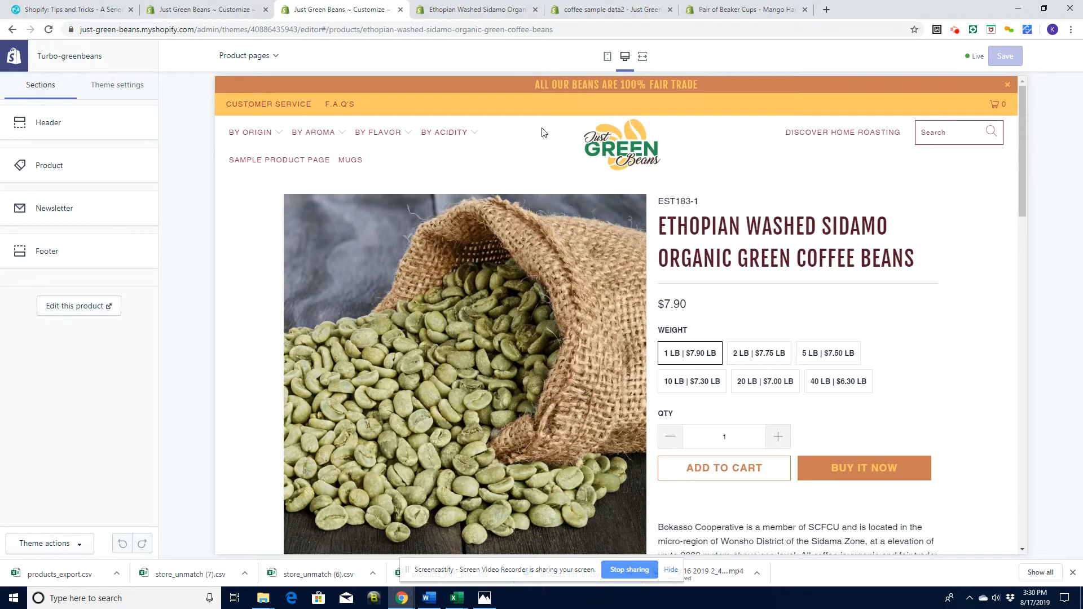
Preview the Pair of Beaker Cups - Mango - Encantada product from the Mugs collection in the theme editor.
click(347, 164)
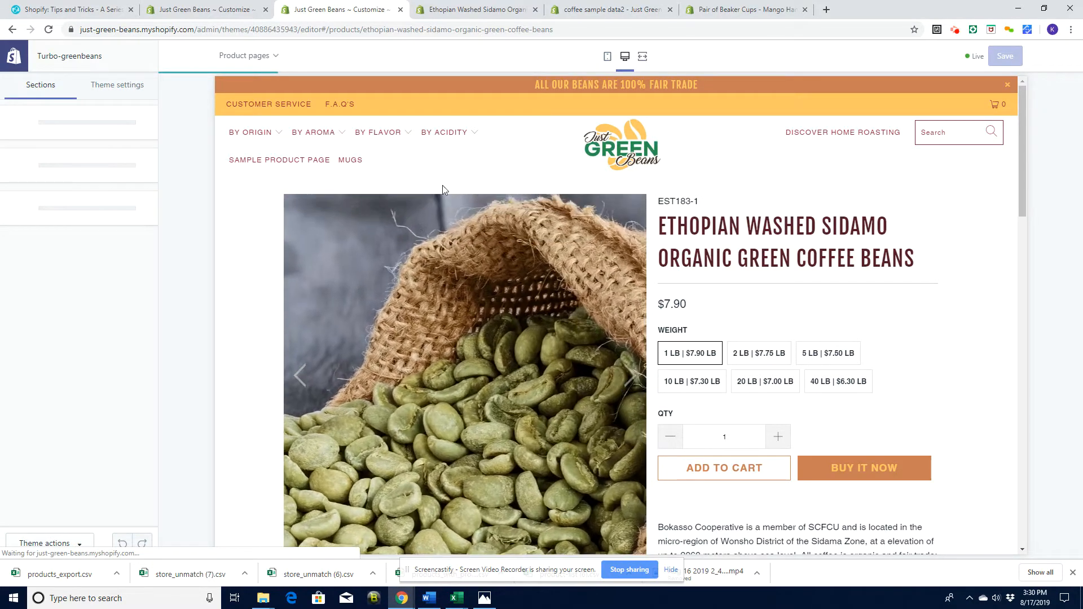
drag(1023, 174, 1036, 374)
click(653, 413)
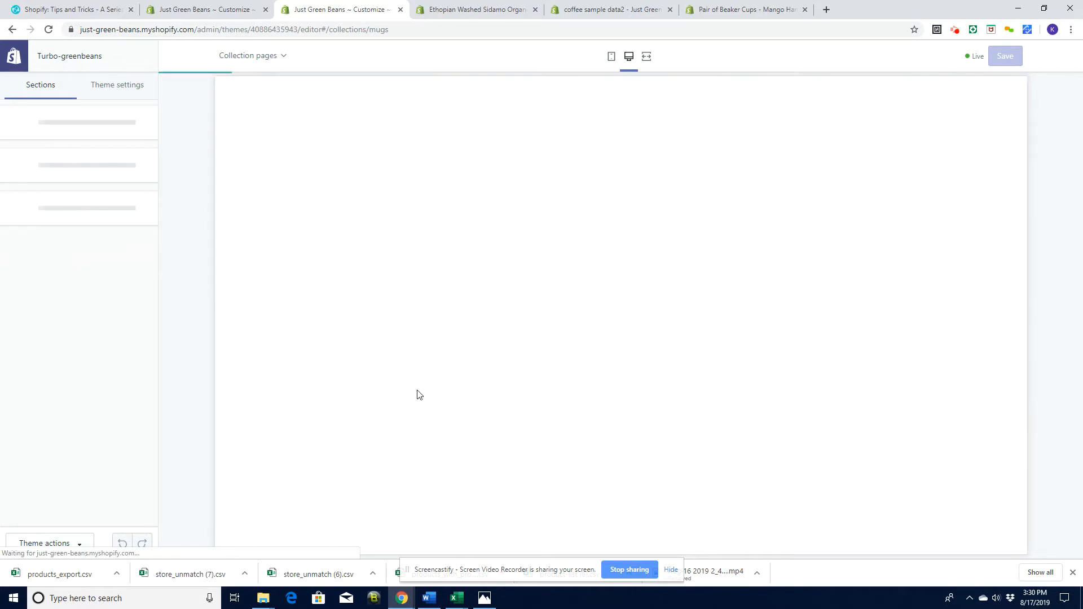
drag(1024, 195, 1023, 168)
Enable Show vendor in the mug product page's Product section settings and save the theme.
click(49, 166)
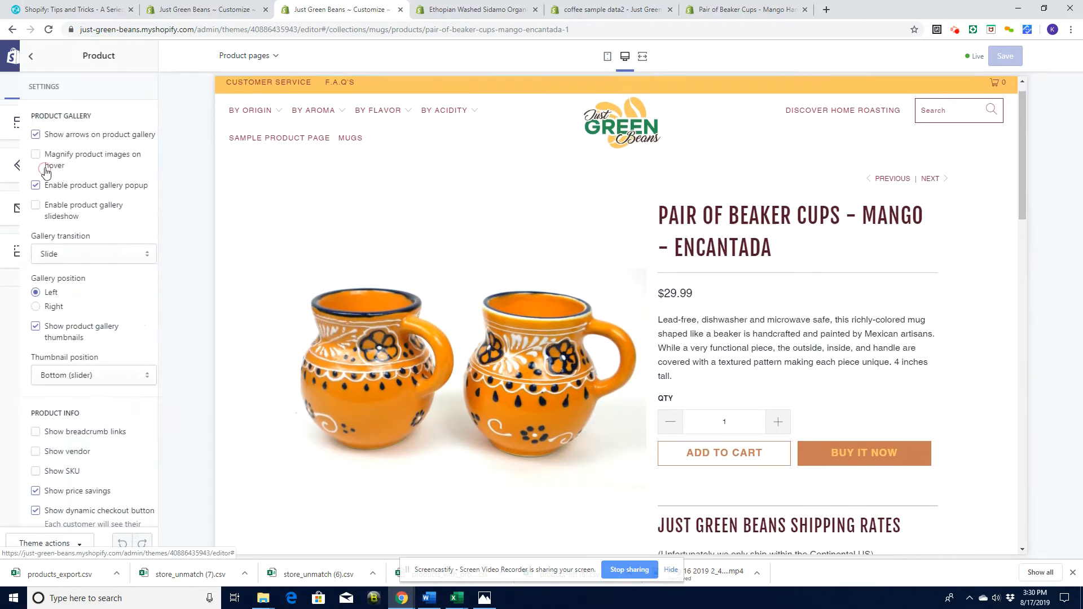
drag(151, 183, 152, 293)
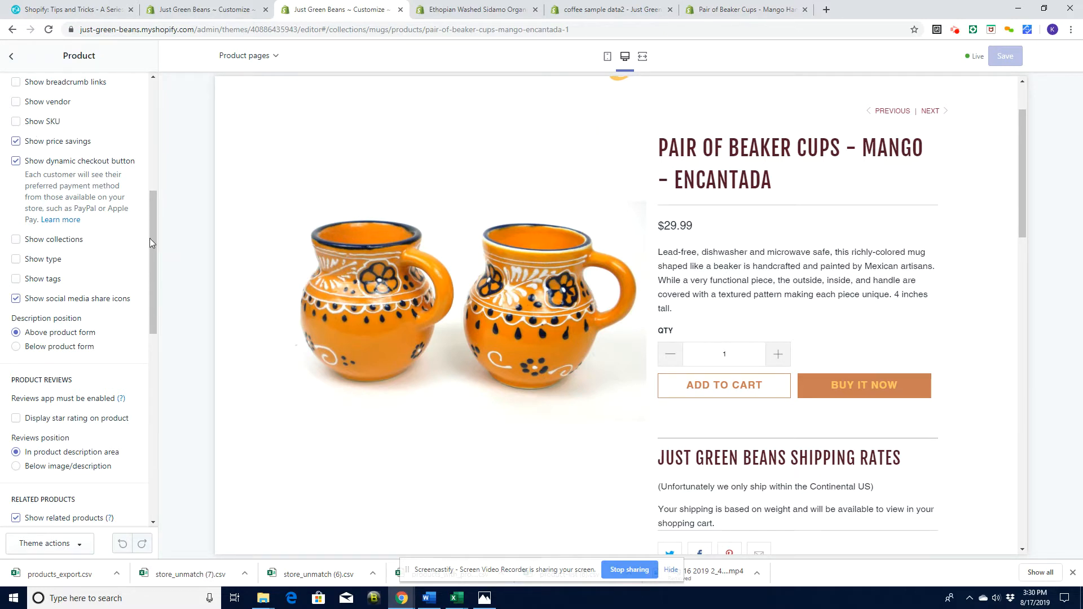
mouse_move(154, 245)
mouse_down()
mouse_move(155, 273)
mouse_move(154, 224)
mouse_up()
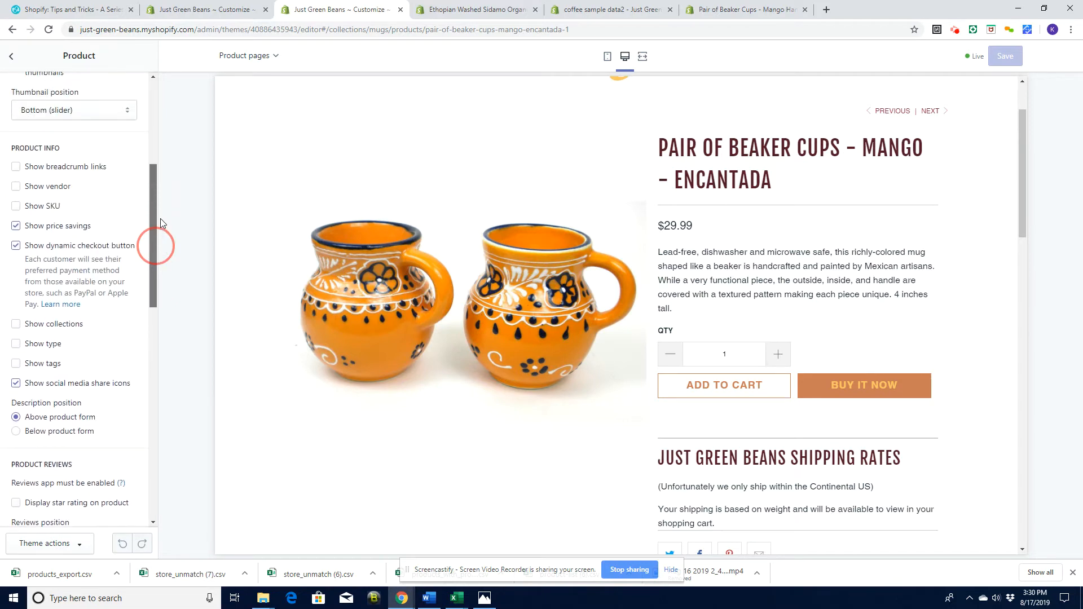
click(16, 186)
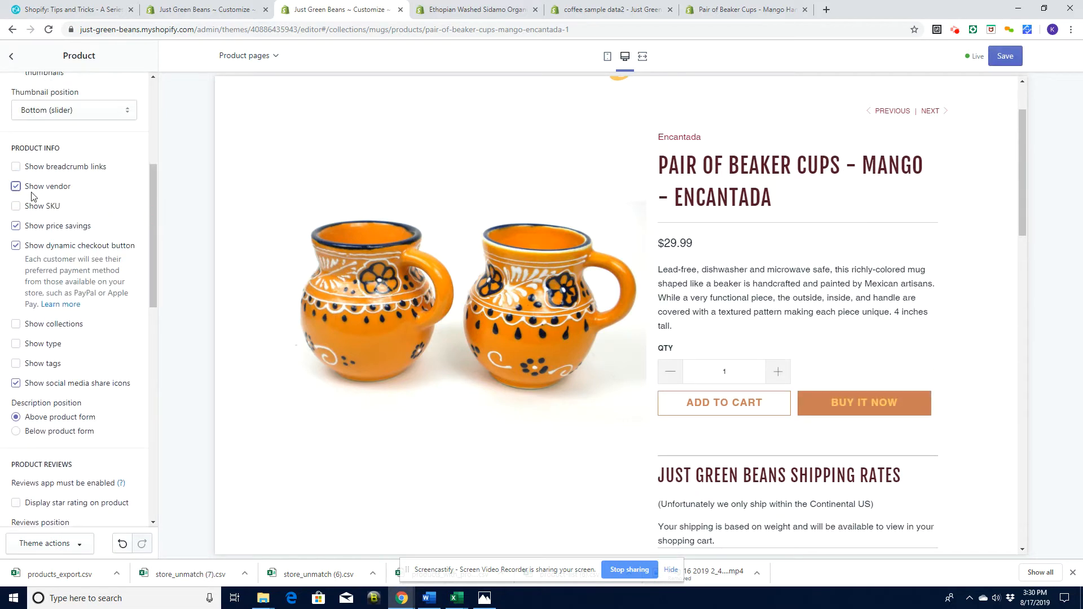
click(1006, 56)
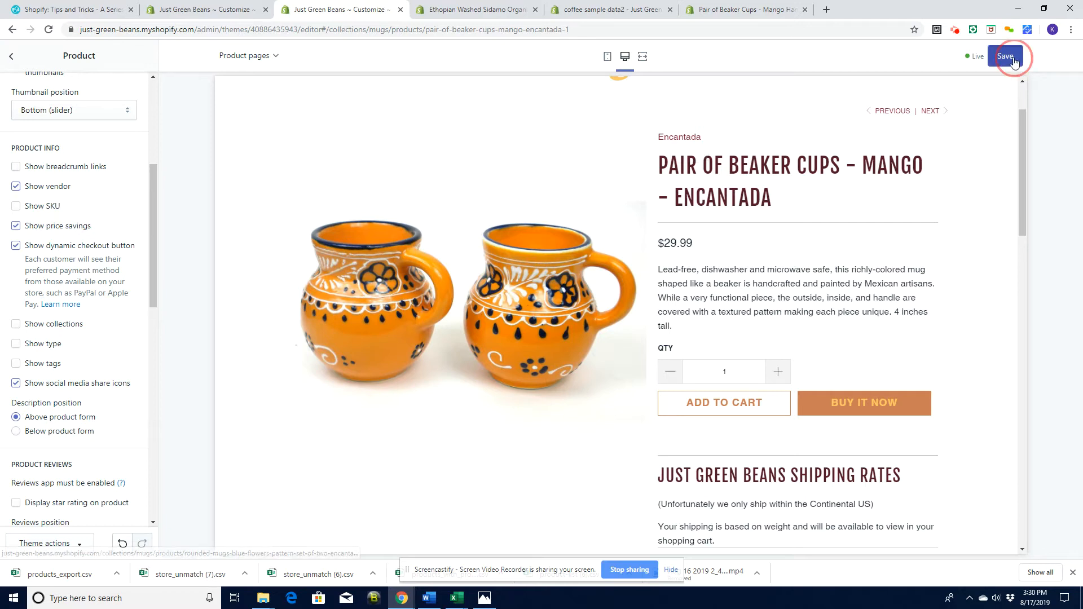
Reload the live mango beaker cups page to check its vendor display, then view the Sample Product Page for comparison.
click(738, 11)
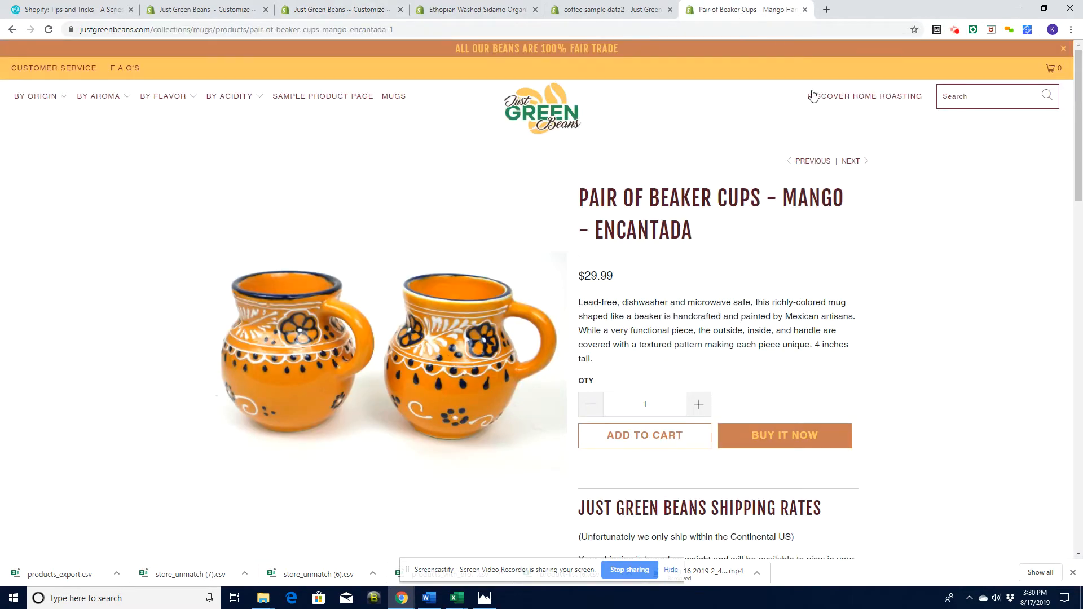
key(F5)
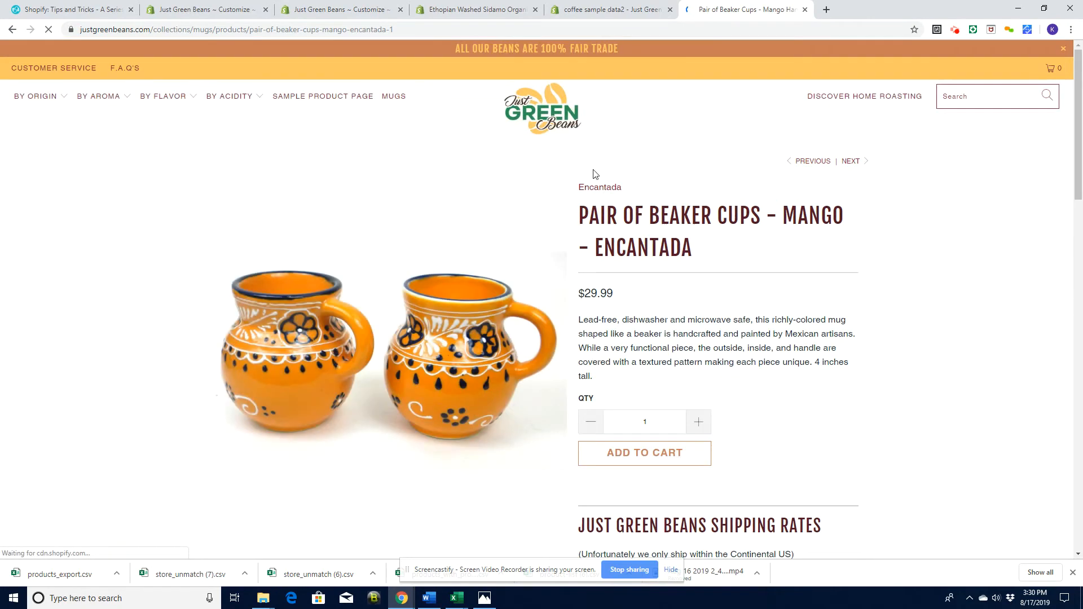
click(303, 99)
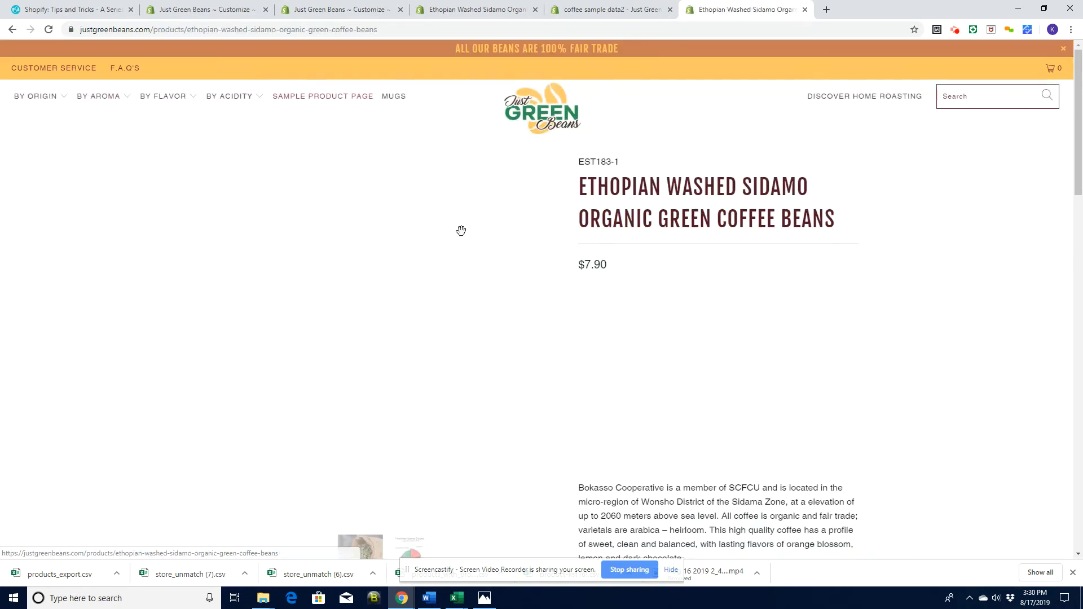